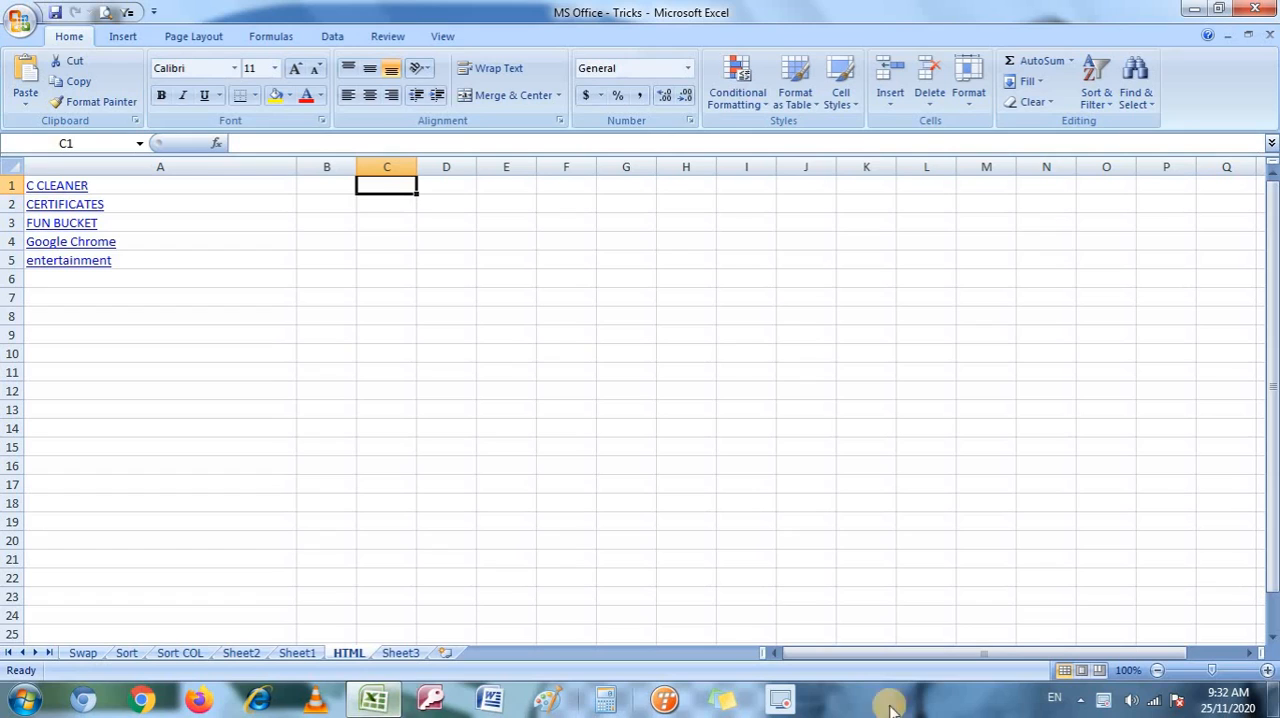
# Enter the plain text "c cleaner" in cell E1 and "certificates" in cell E2.
pyautogui.click(481, 184)
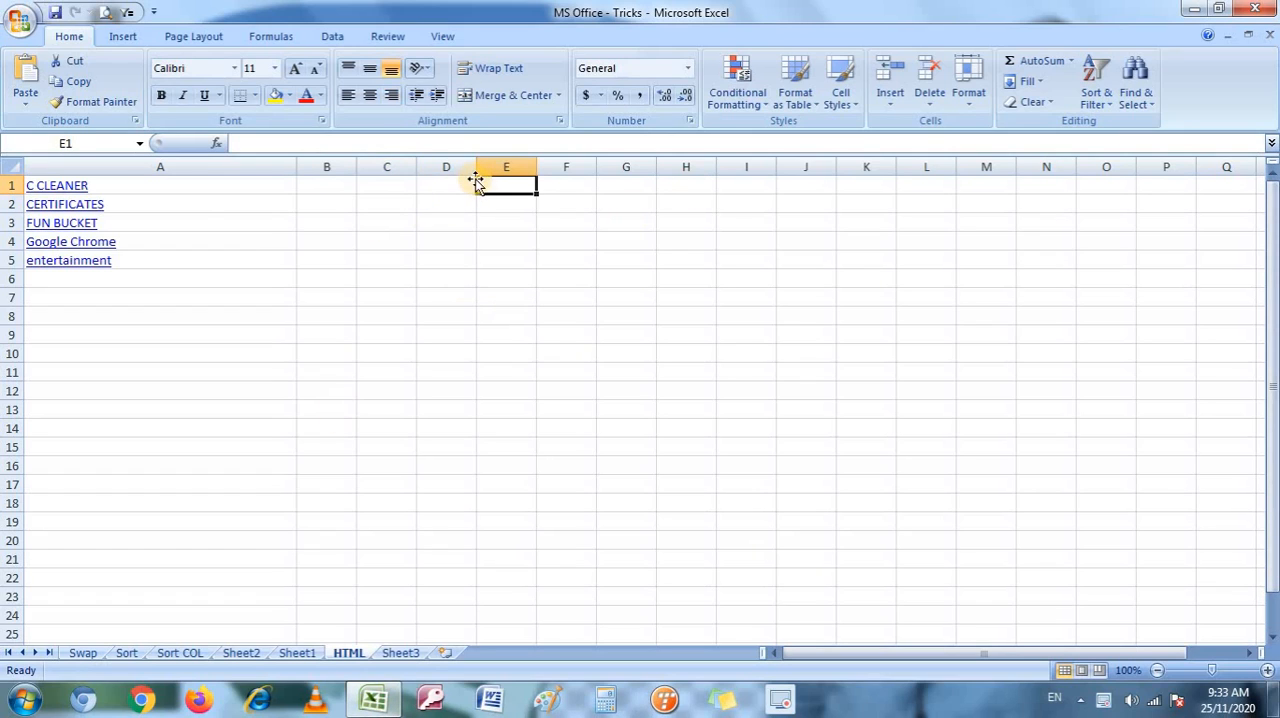
pyautogui.write('c')
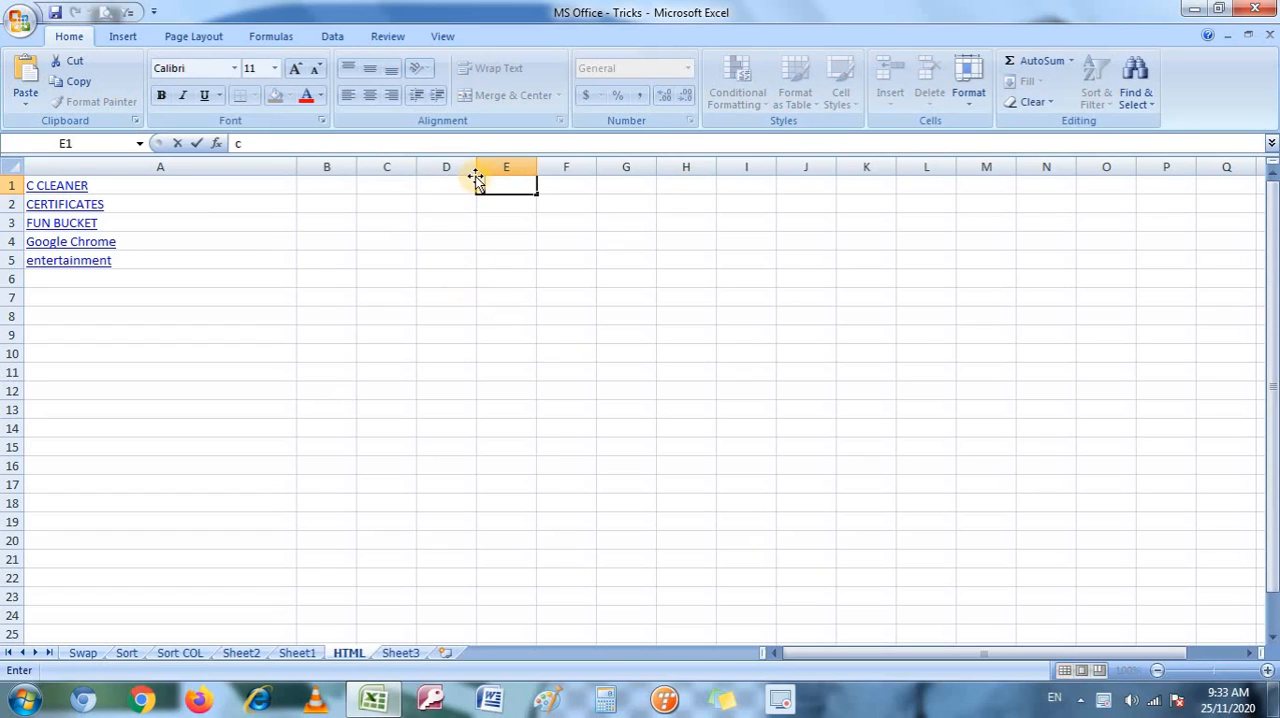
pyautogui.write(' cleaner')
pyautogui.press('Return')
pyautogui.write('cer')
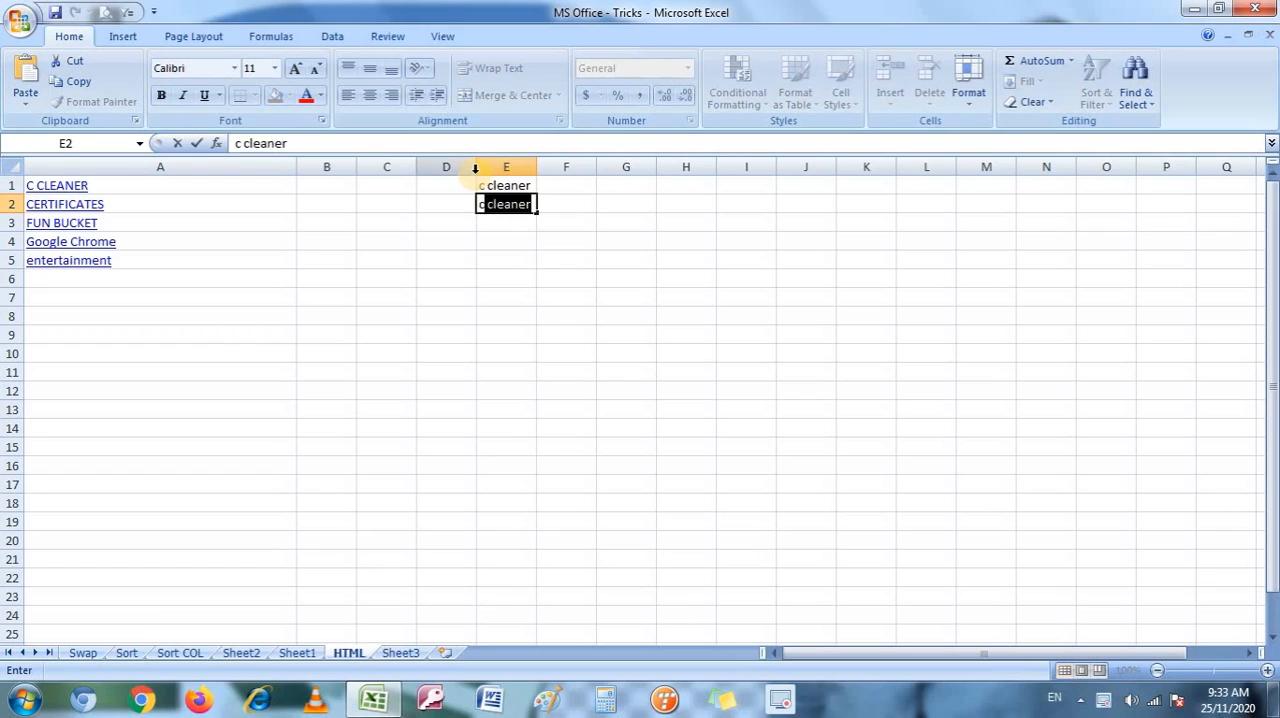
pyautogui.write('tificate')
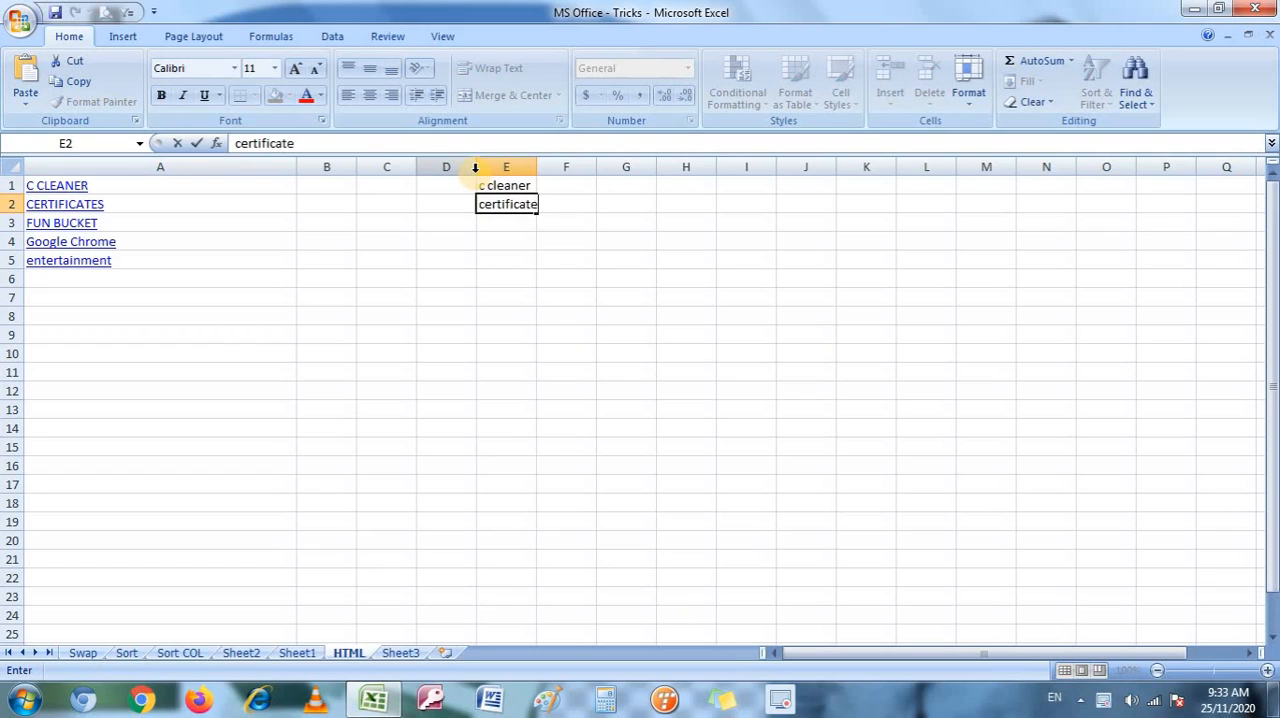
pyautogui.write('s')
pyautogui.press('Return')
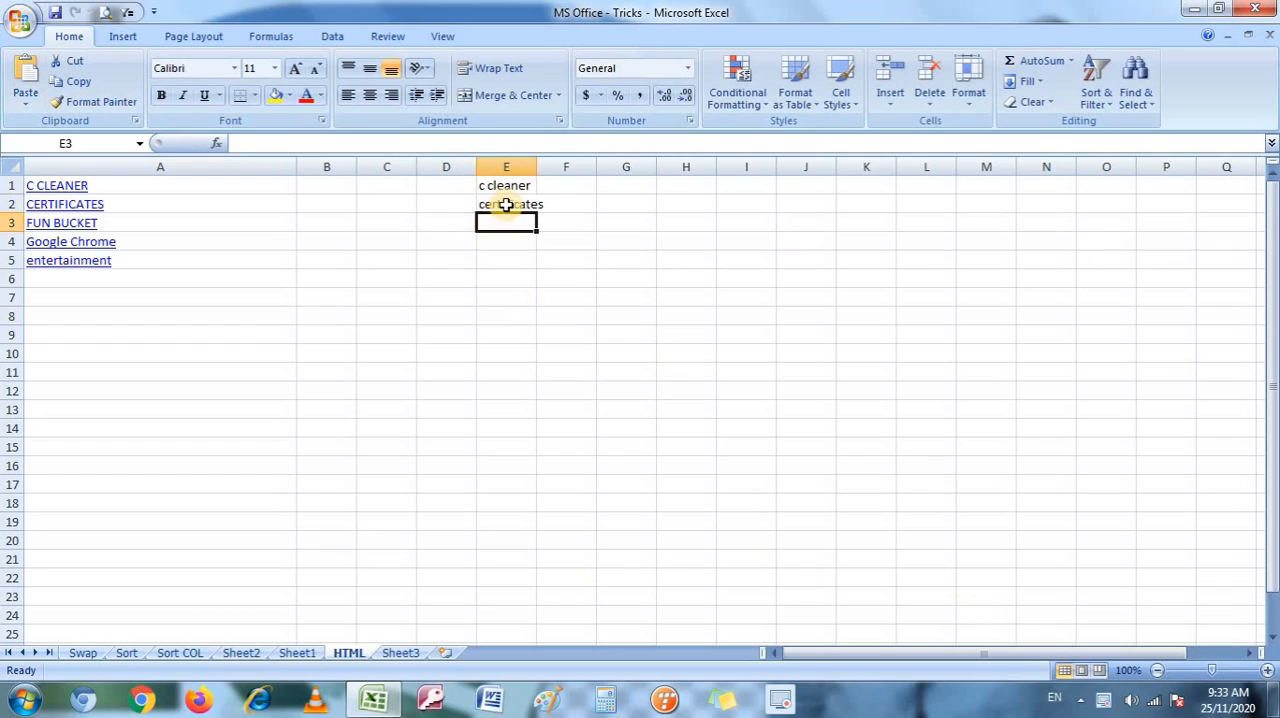
# Check whether the plain-text entries in cells E1 and E2 act as links, leaving their contents as they are.
pyautogui.click(506, 204)
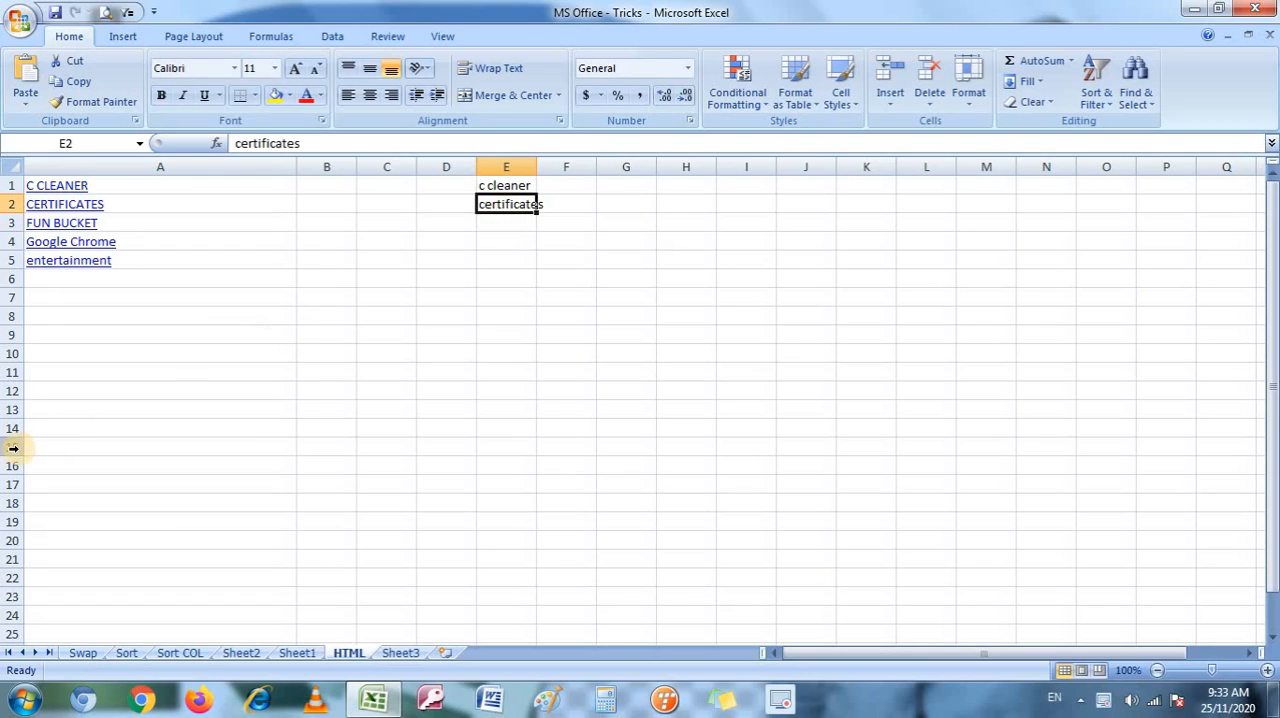
pyautogui.doubleClick(516, 189)
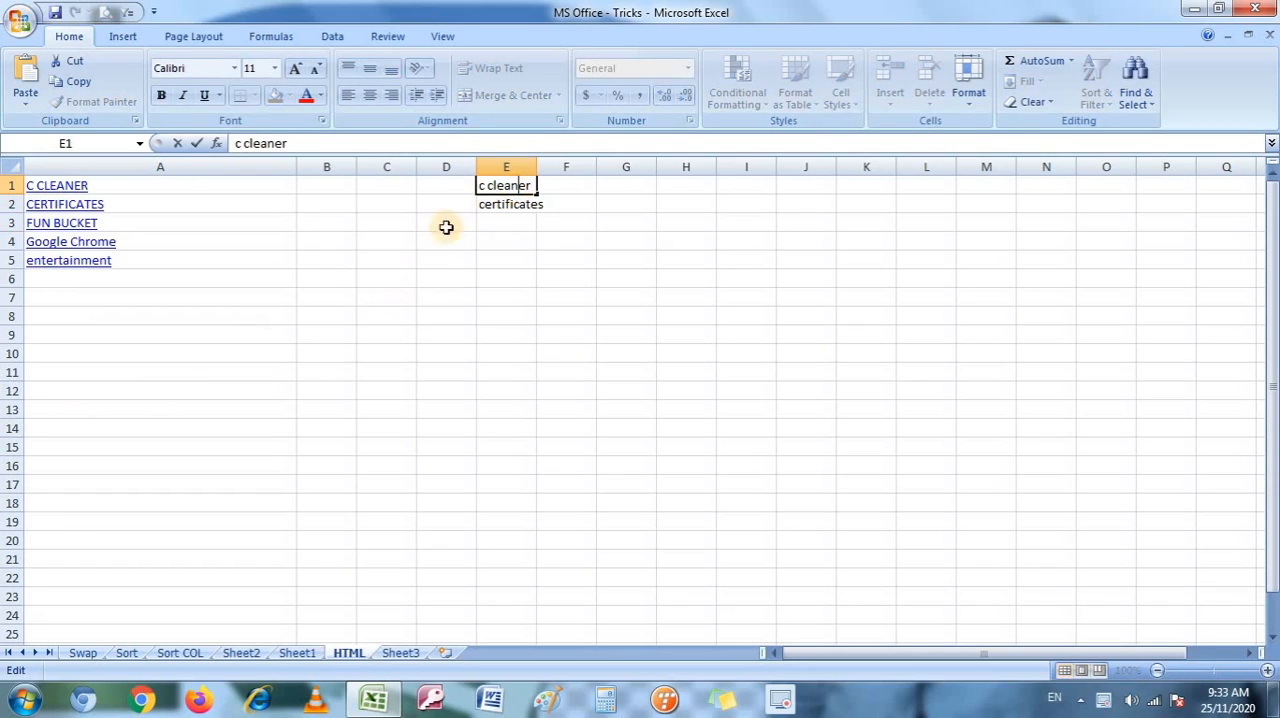
pyautogui.click(531, 205)
pyautogui.click(513, 189)
pyautogui.press('F2')
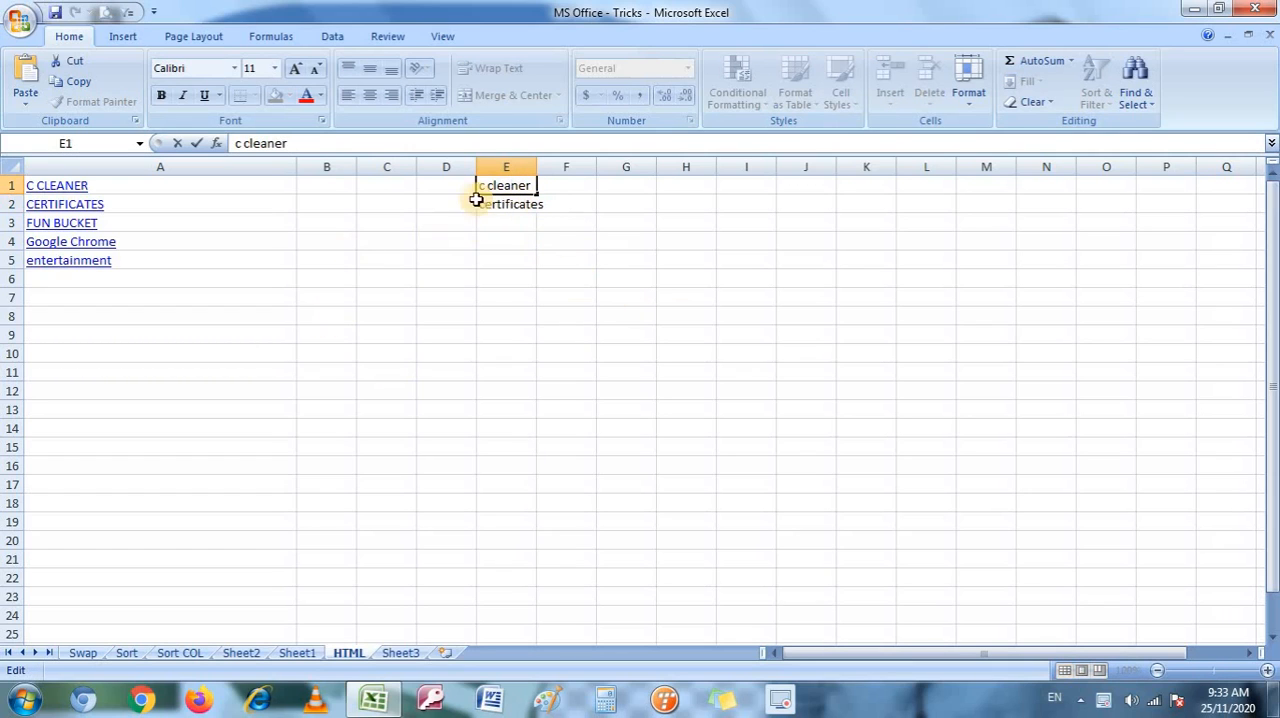
pyautogui.click(405, 187)
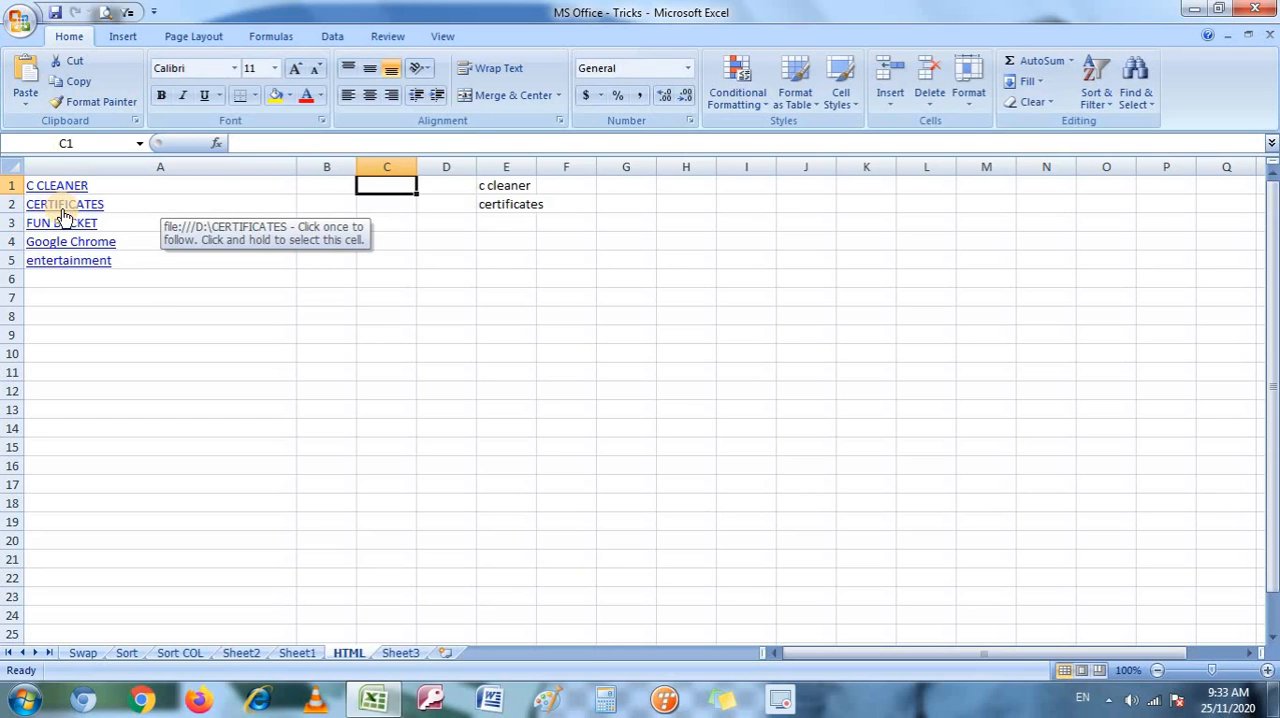
# Follow the CERTIFICATES and C CLEANER hyperlinks in column A, closing each folder window after viewing it.
pyautogui.click(61, 213)
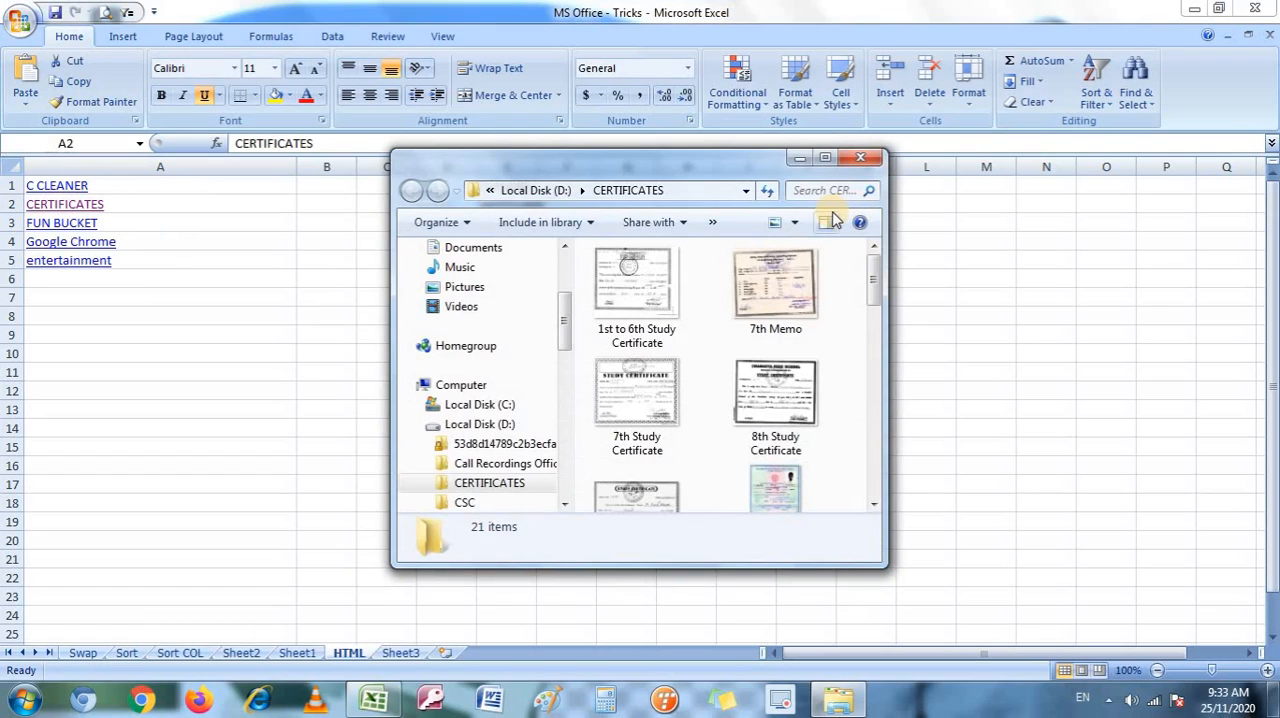
pyautogui.click(864, 163)
pyautogui.click(55, 186)
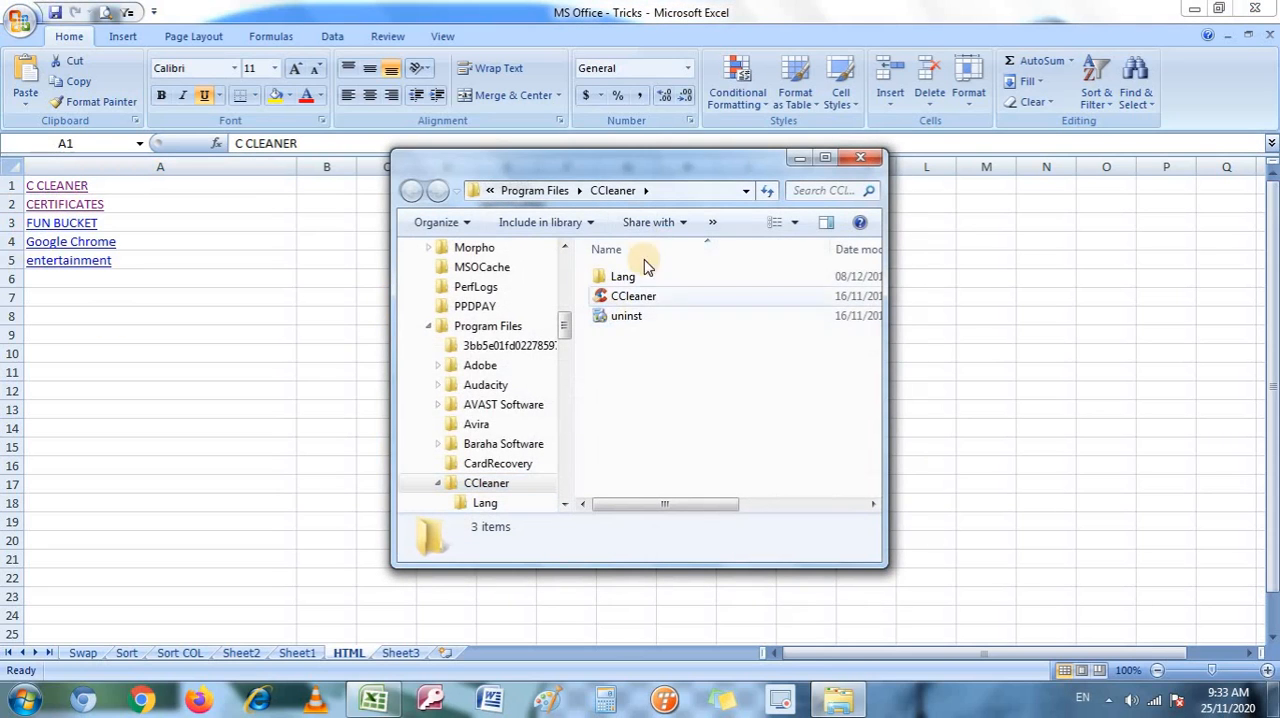
pyautogui.click(856, 158)
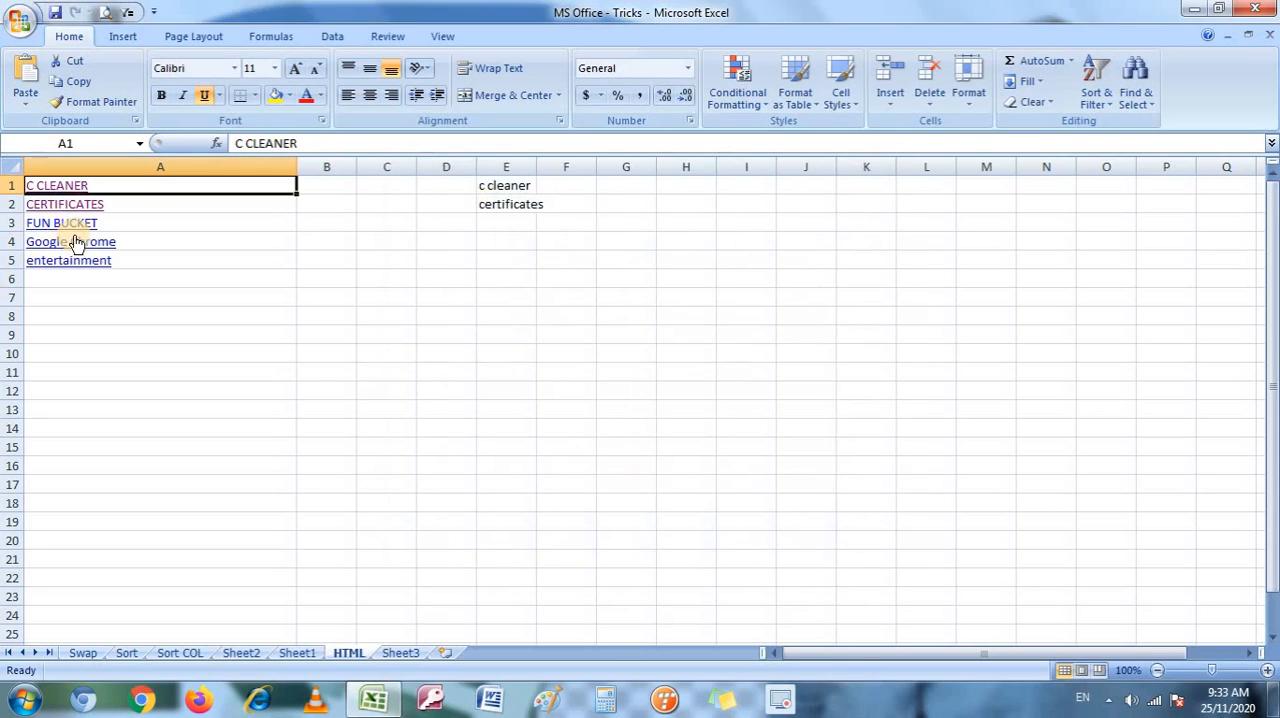
# Follow the Google Chrome hyperlink in cell A4, allow the file to open, and close the browser window.
pyautogui.click(73, 245)
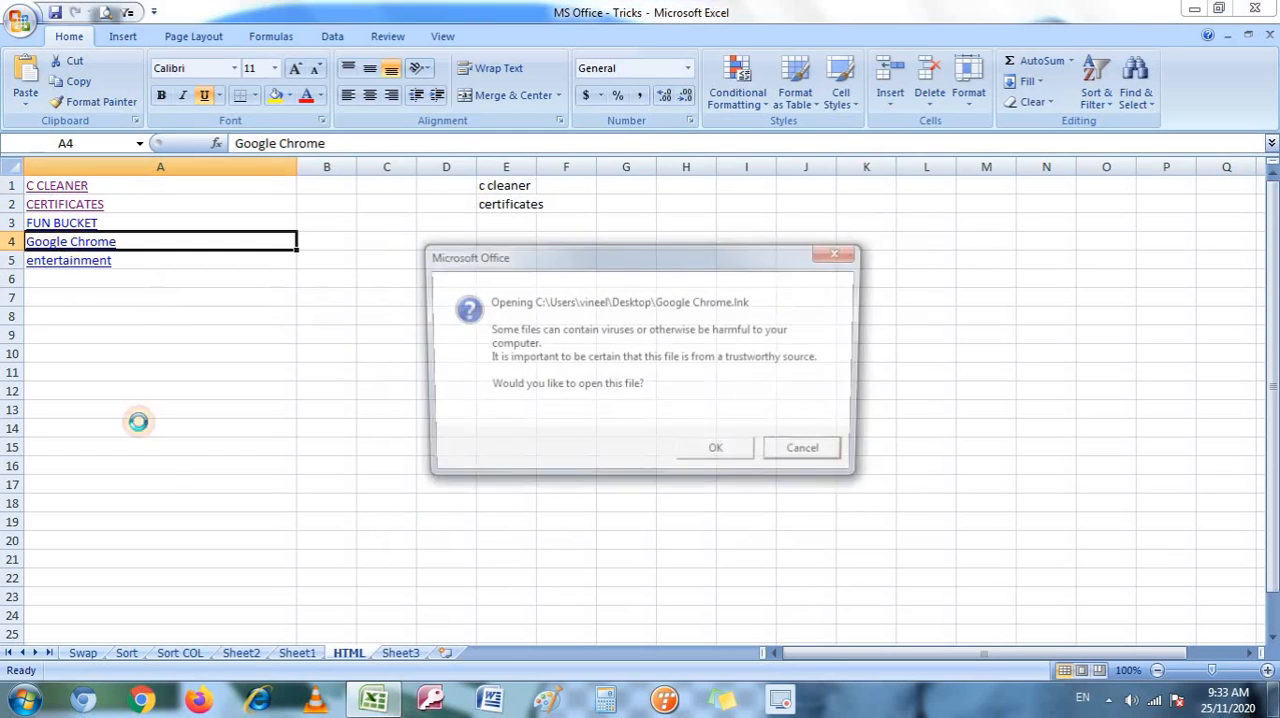
pyautogui.click(690, 453)
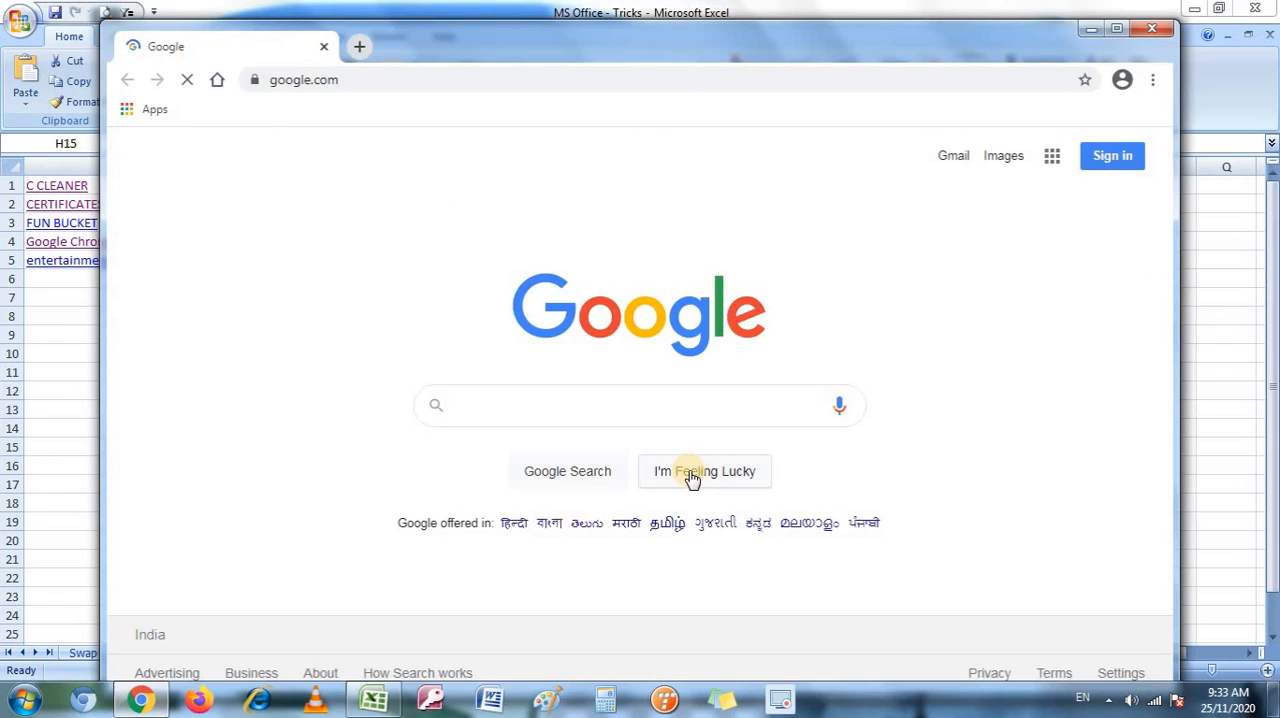
pyautogui.click(1149, 35)
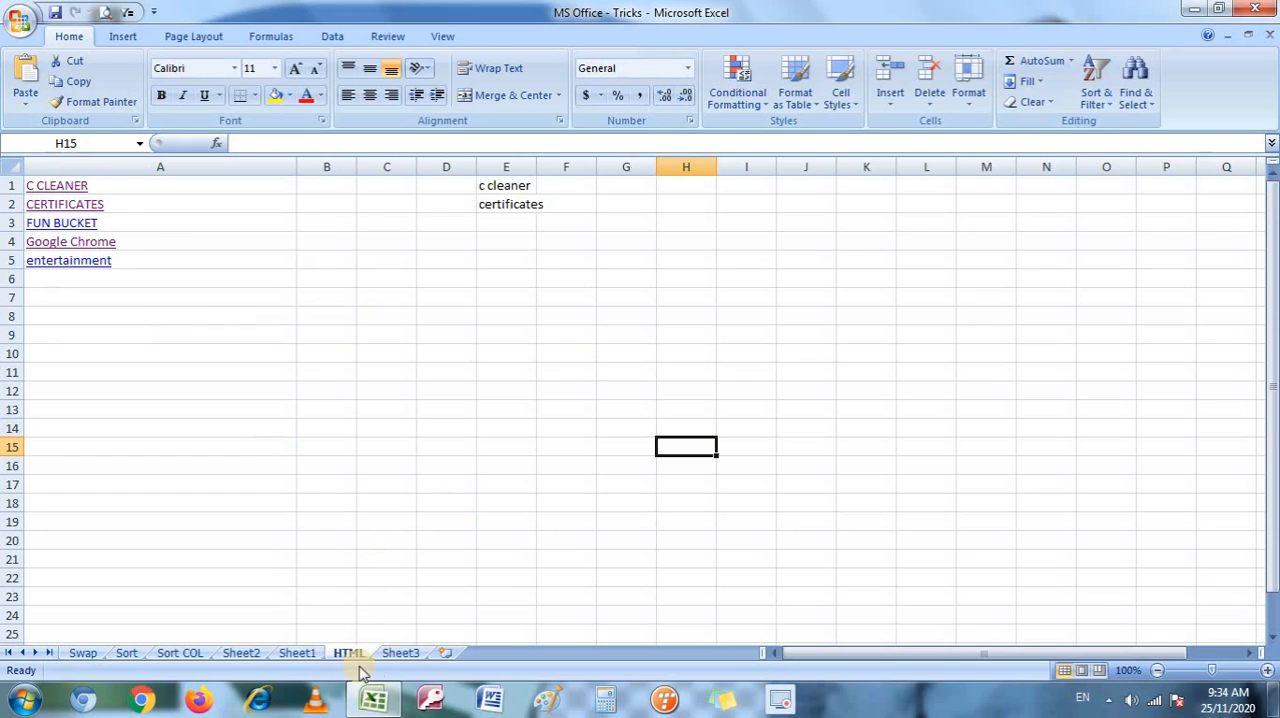
# Go to Sheet3 and start inserting a hyperlink in cell A1.
pyautogui.click(399, 653)
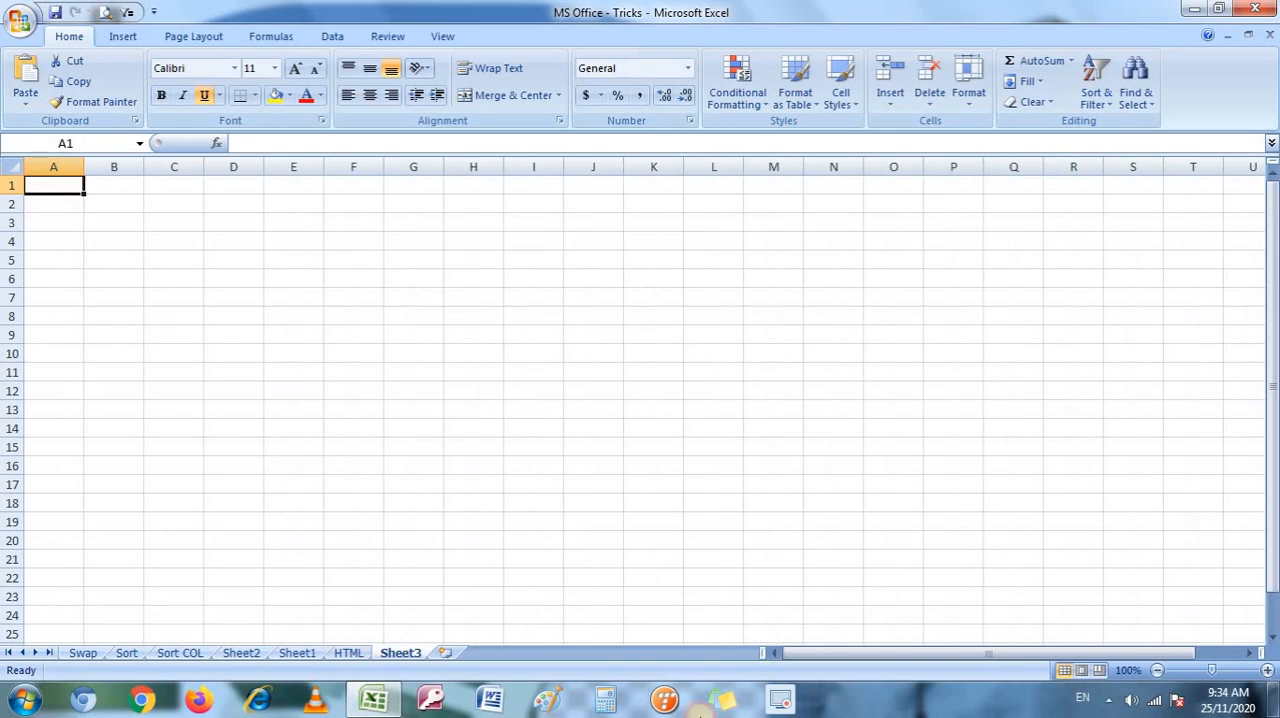
pyautogui.click(58, 206)
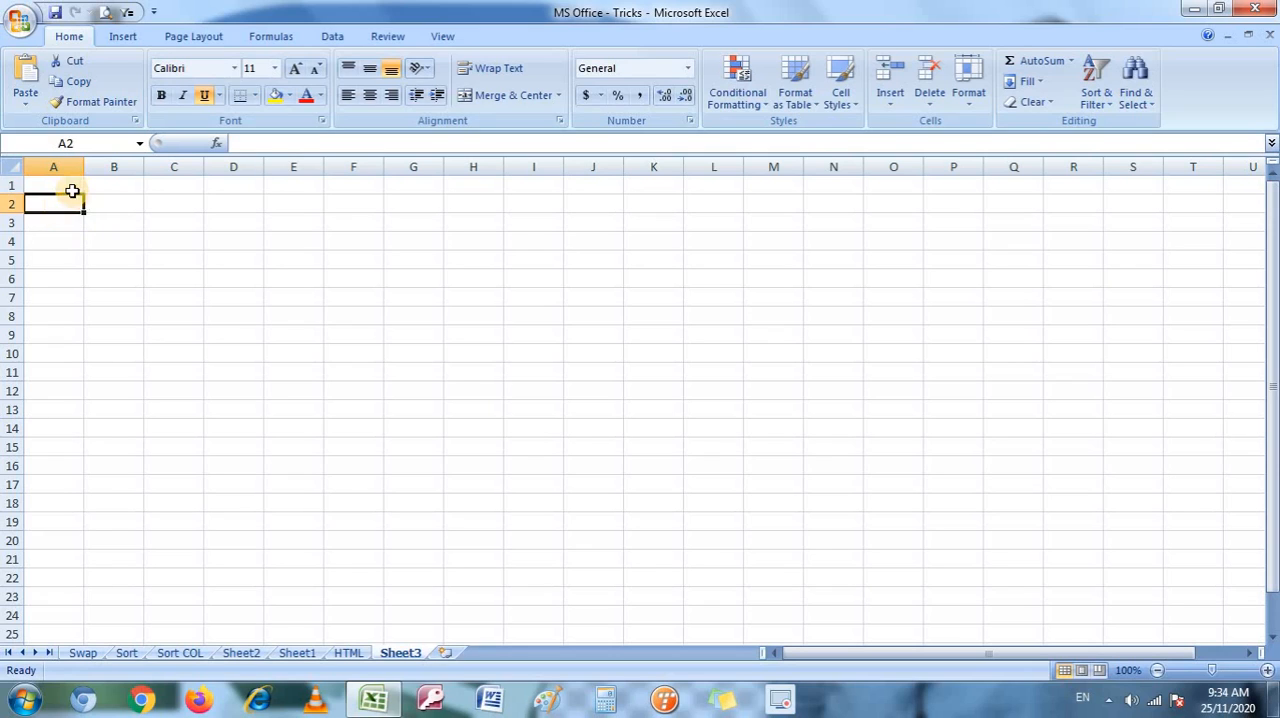
pyautogui.click(51, 189)
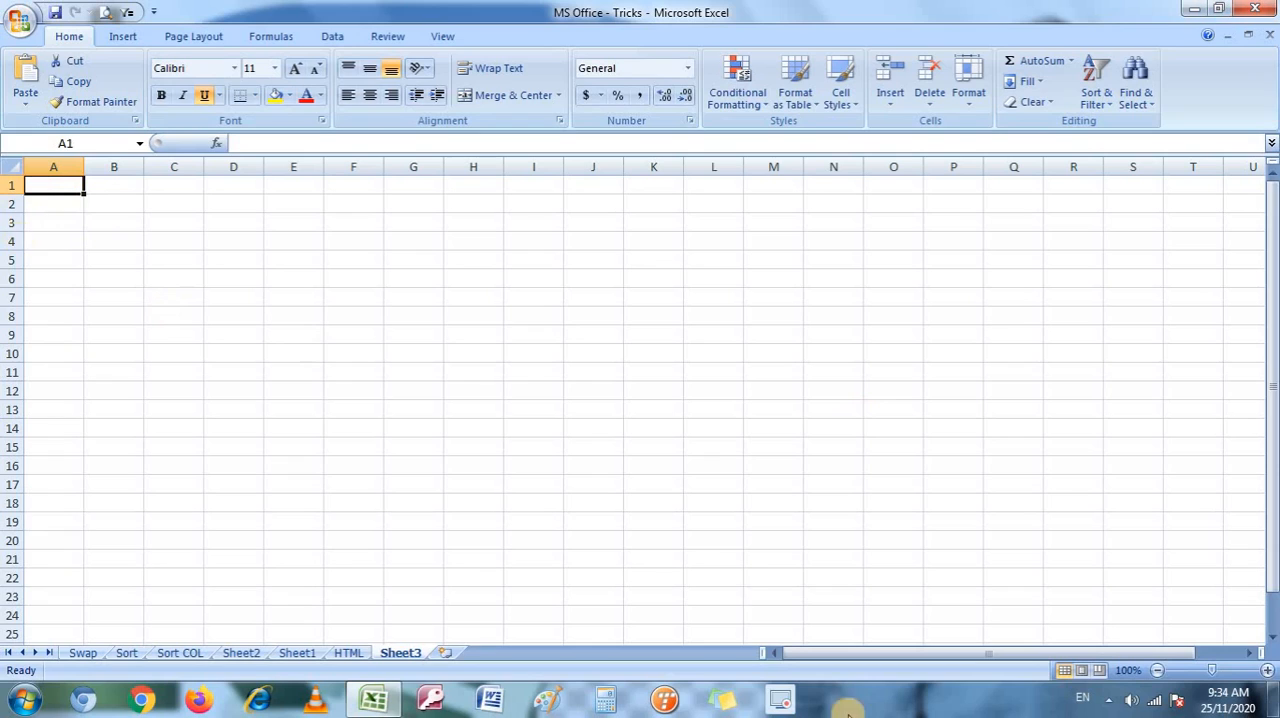
pyautogui.click(124, 37)
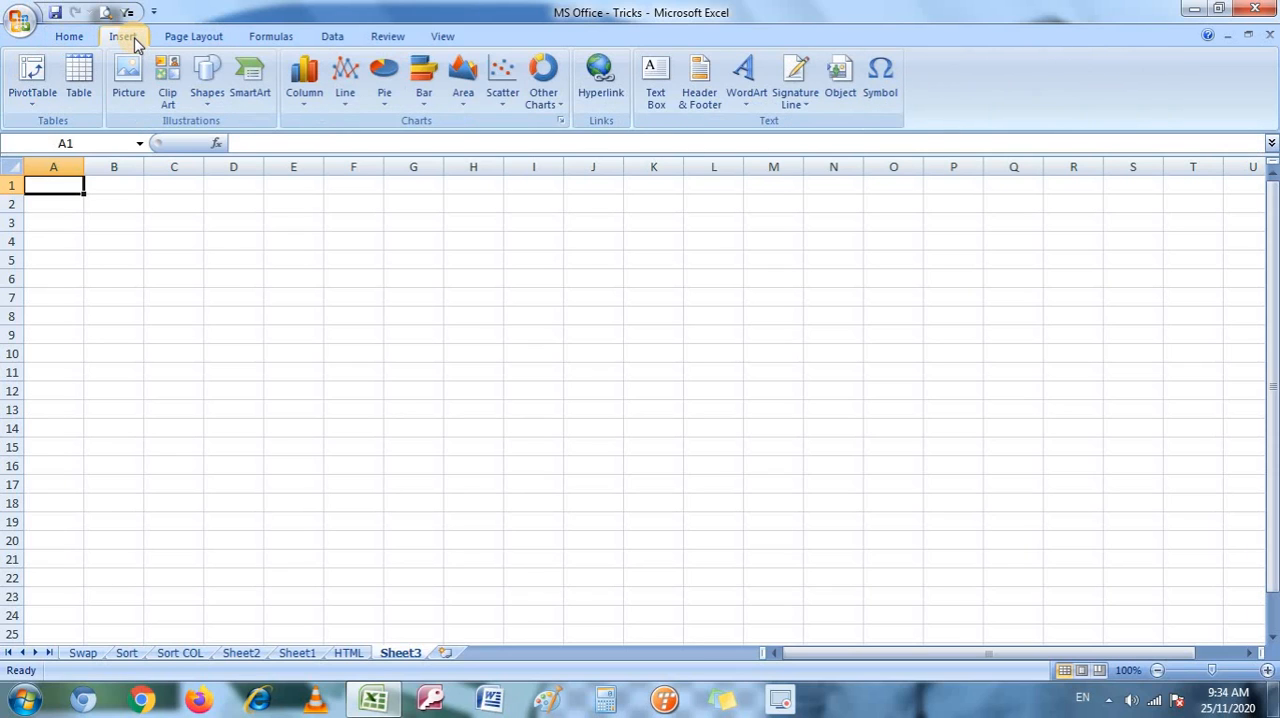
pyautogui.click(613, 92)
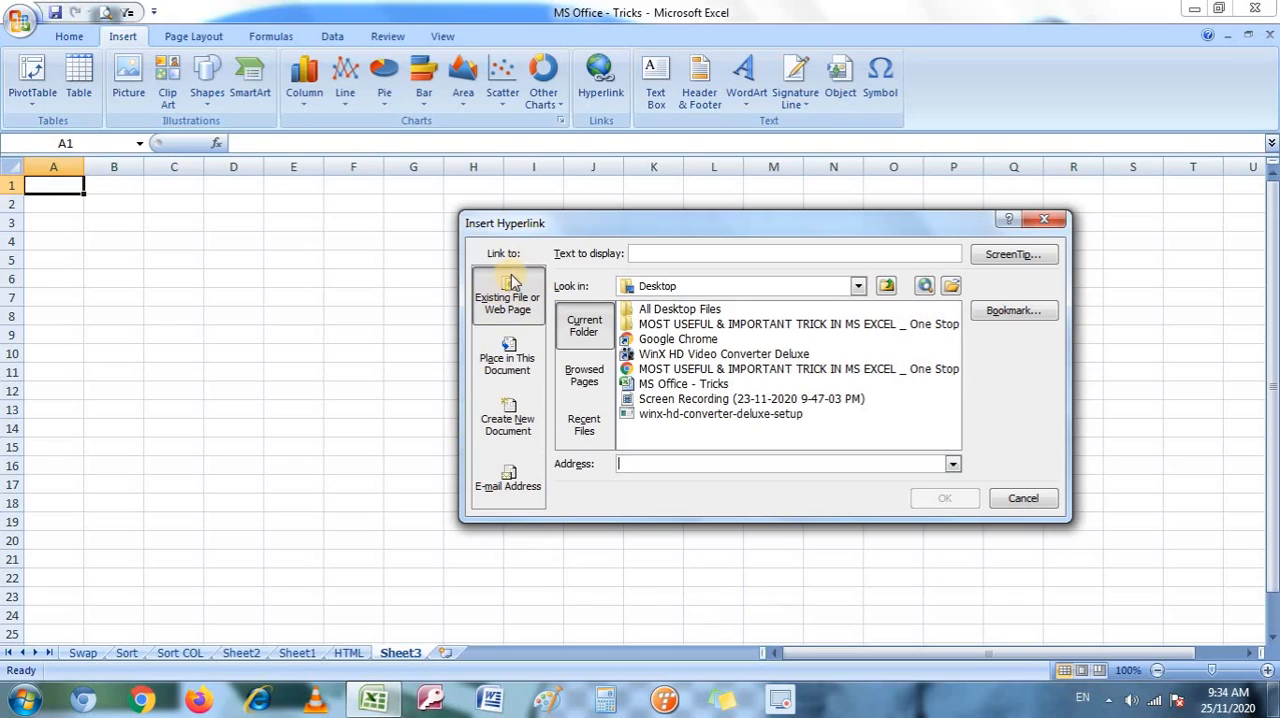
# Link cell A1 to the existing CERTIFICATES folder on Local Disk (D:).
pyautogui.click(594, 377)
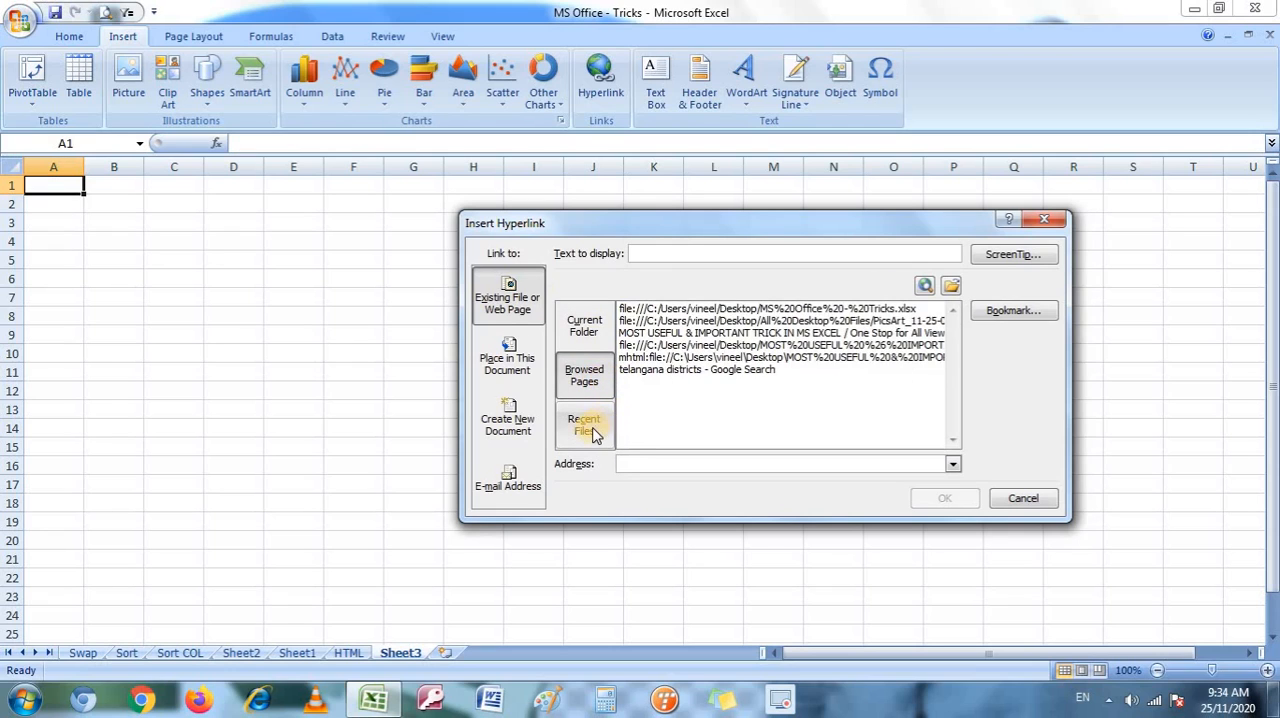
pyautogui.click(594, 432)
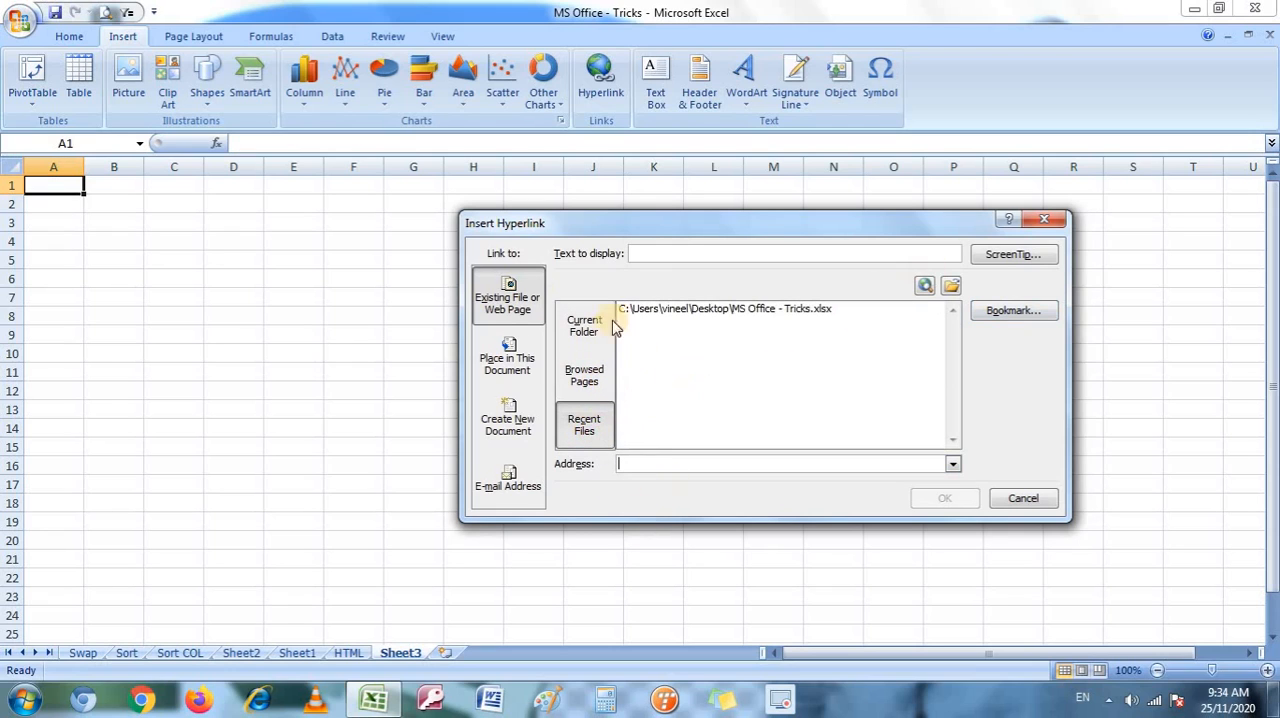
pyautogui.click(582, 327)
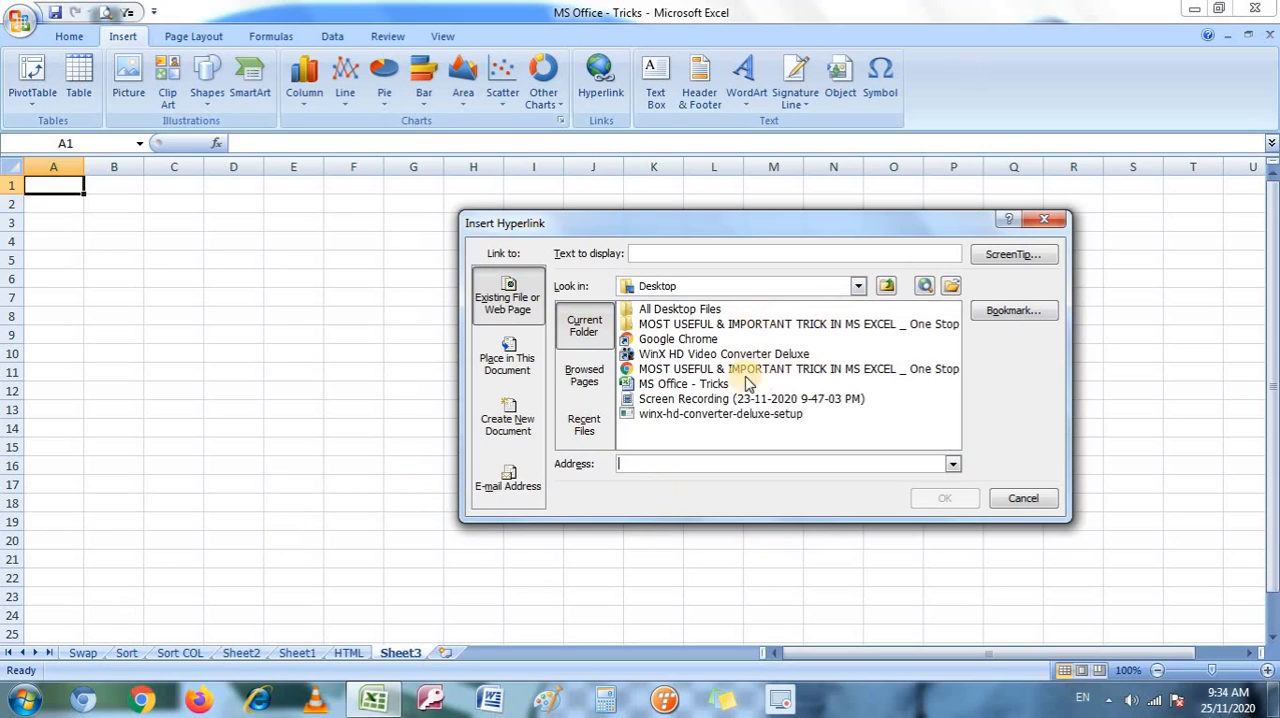
pyautogui.click(857, 286)
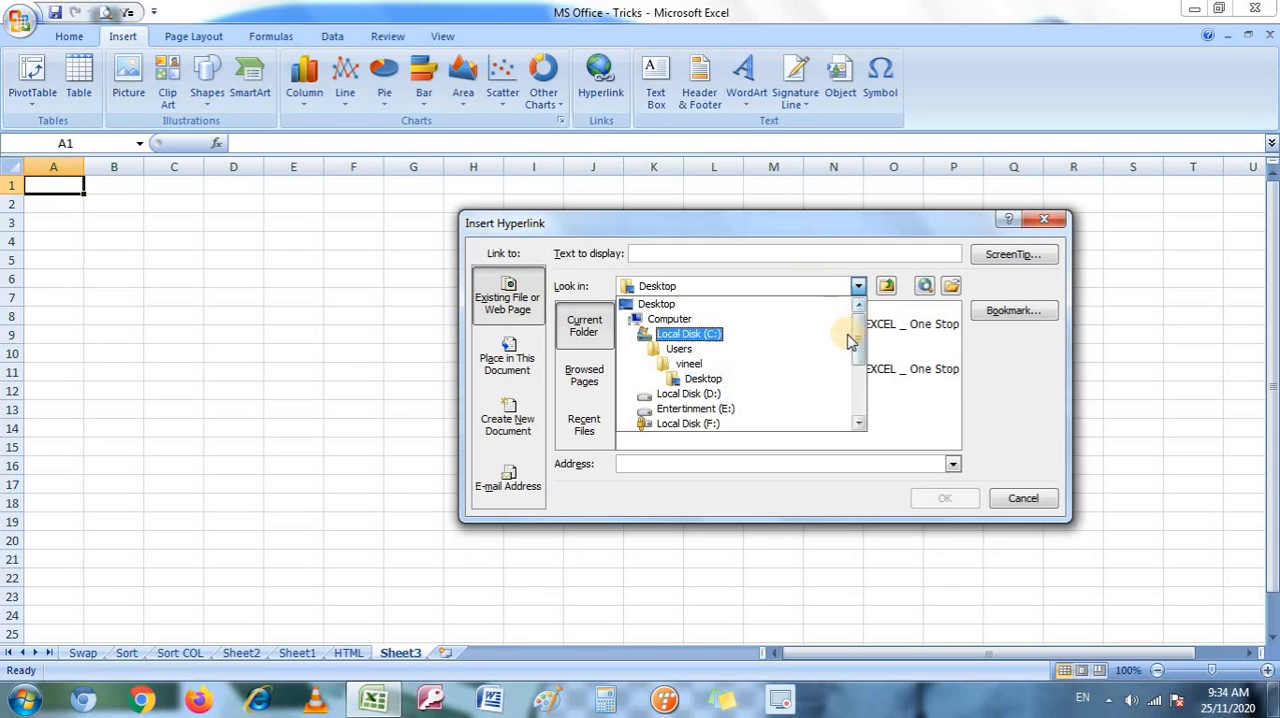
pyautogui.scroll(-2, 855, 342)
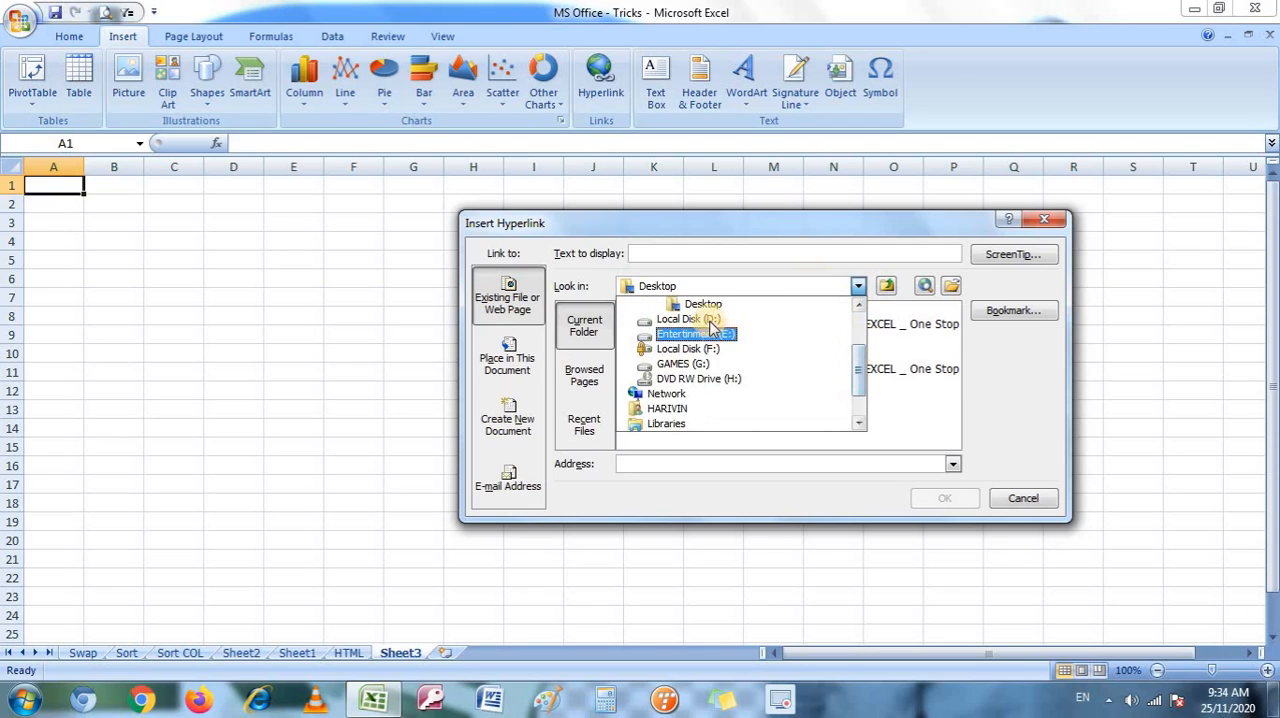
pyautogui.click(708, 320)
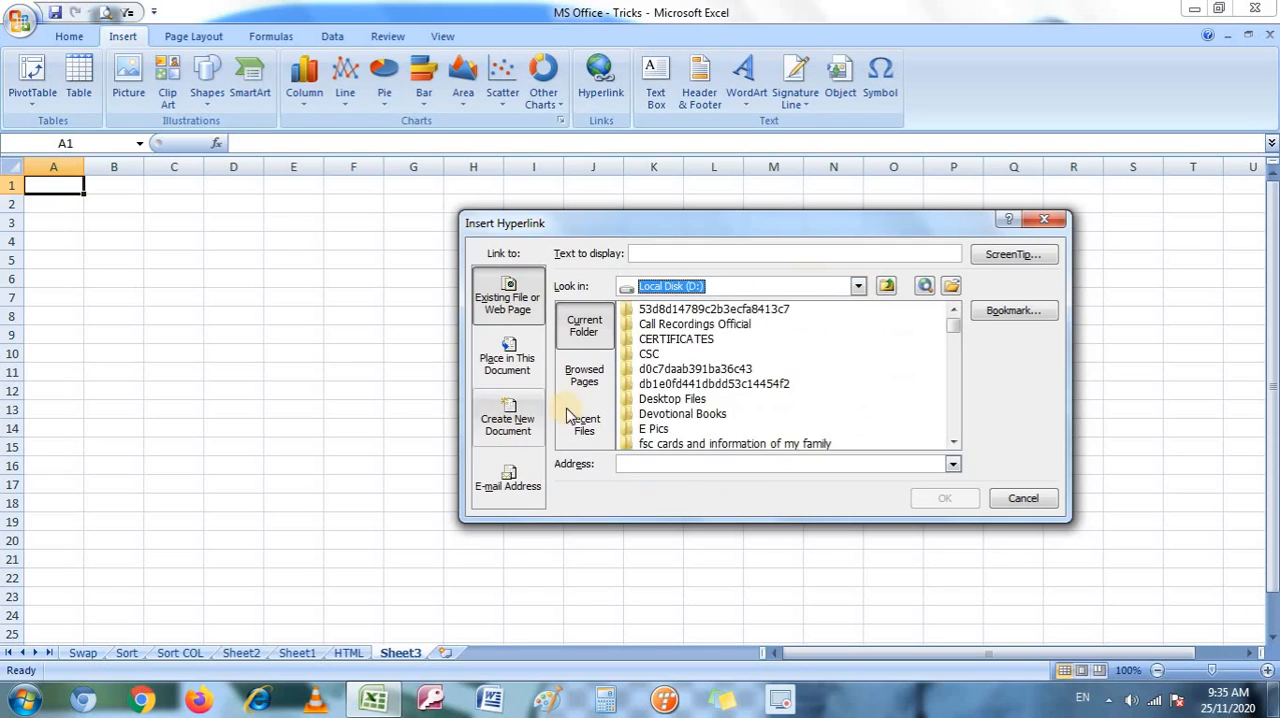
pyautogui.click(690, 339)
pyautogui.click(940, 500)
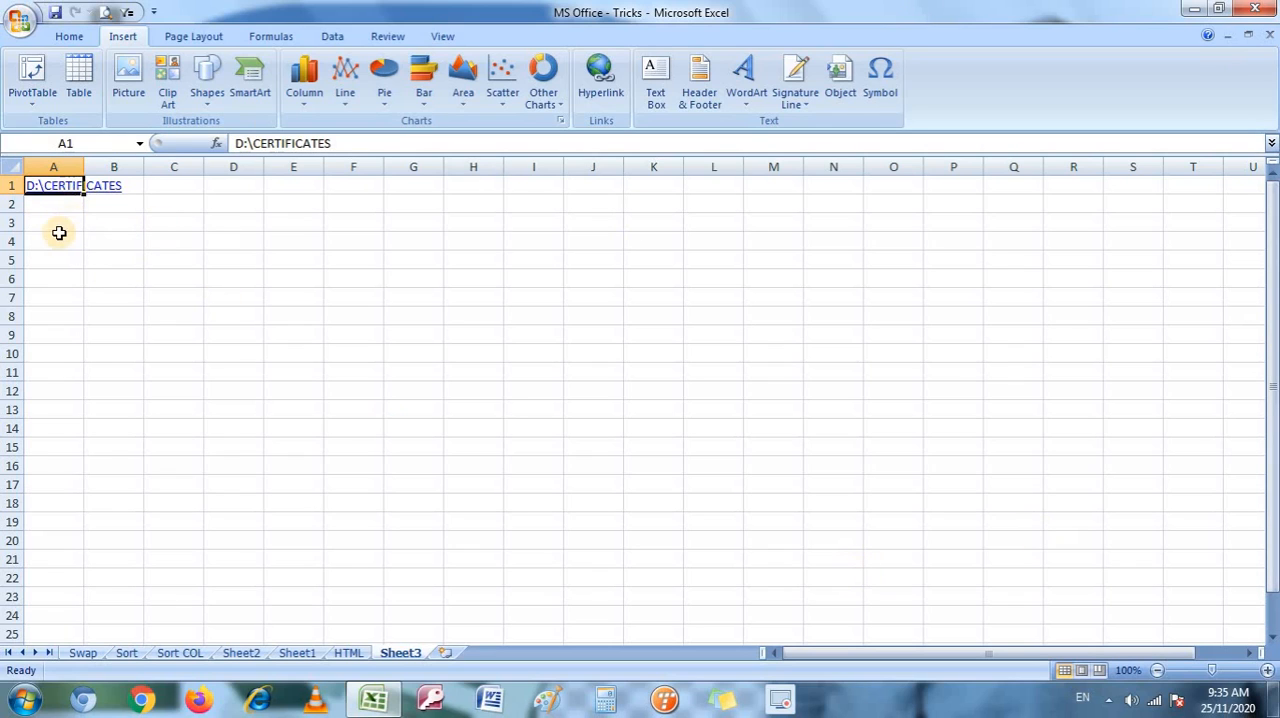
# Replace the displayed link text in cell A1 with "certificates".
pyautogui.press('F2')
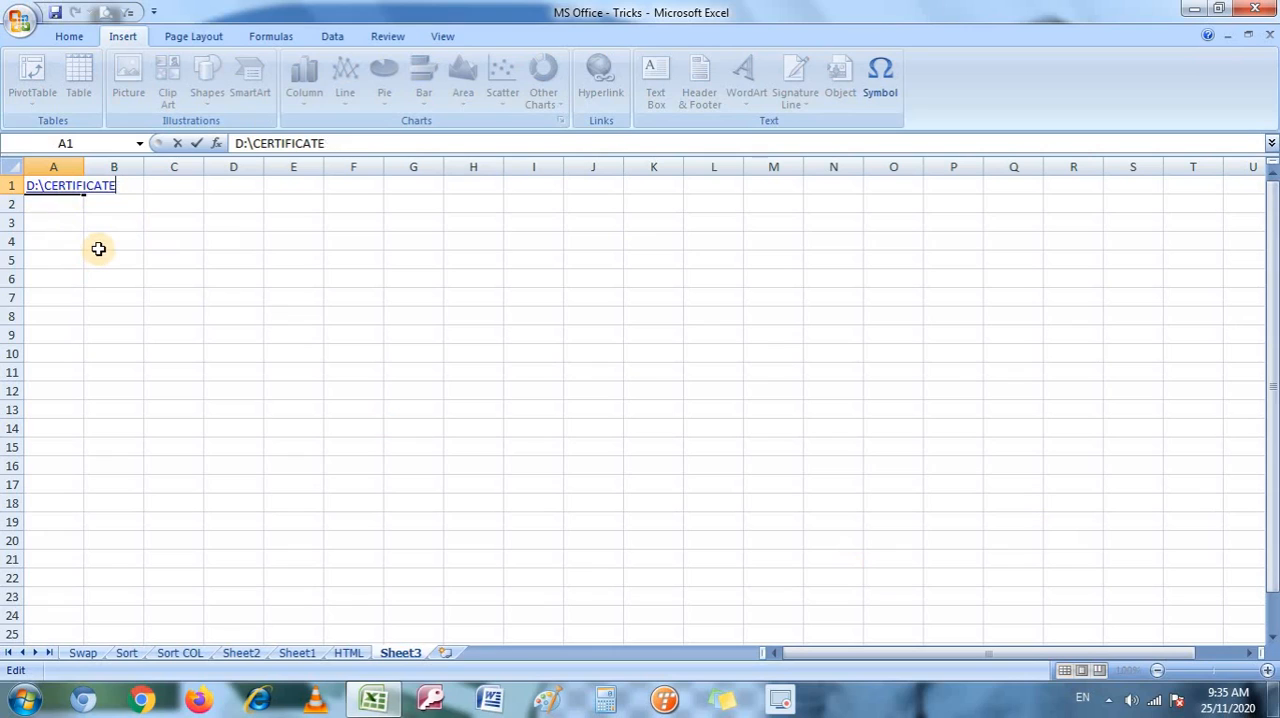
pyautogui.press('BackSpace')
pyautogui.press('BackSpace')
pyautogui.press('BackSpace')
pyautogui.press('BackSpace')
pyautogui.press('BackSpace')
pyautogui.press('BackSpace')
pyautogui.press('BackSpace')
pyautogui.press('BackSpace')
pyautogui.press('BackSpace')
pyautogui.press('BackSpace')
pyautogui.press('BackSpace')
pyautogui.press('BackSpace')
pyautogui.press('BackSpace')
pyautogui.press('BackSpace')
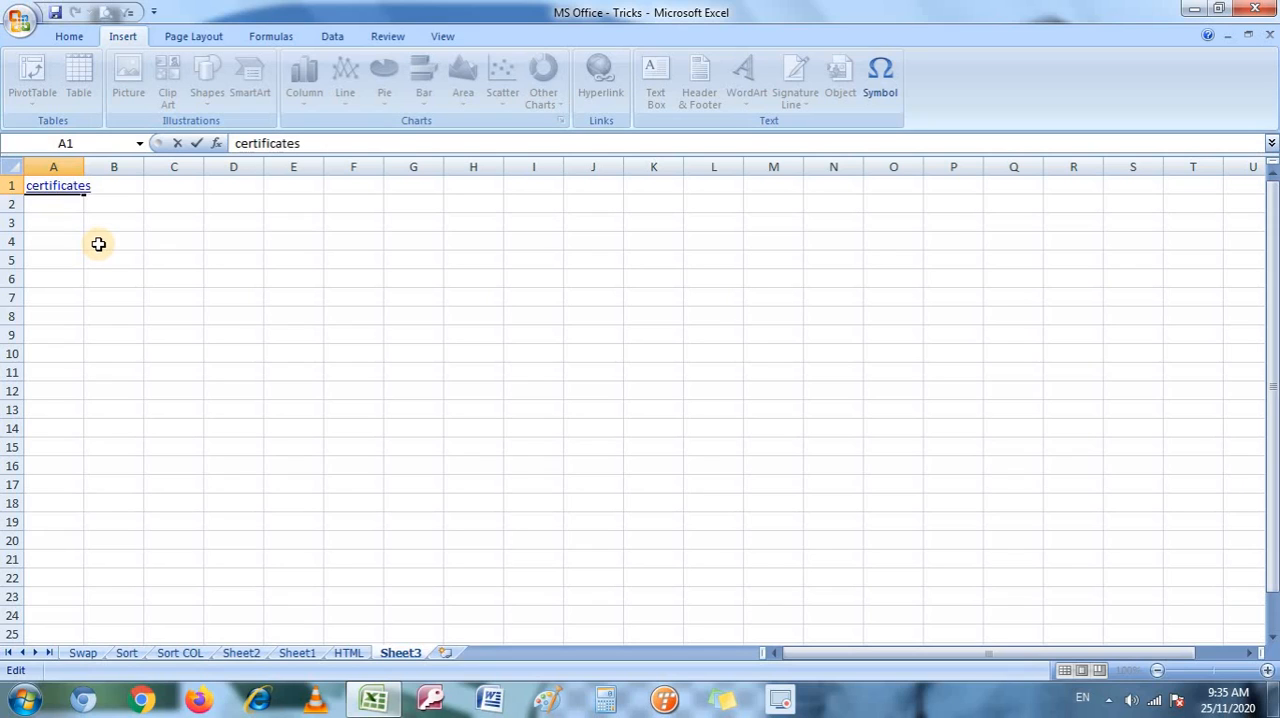
pyautogui.write('certificates')
pyautogui.press('Return')
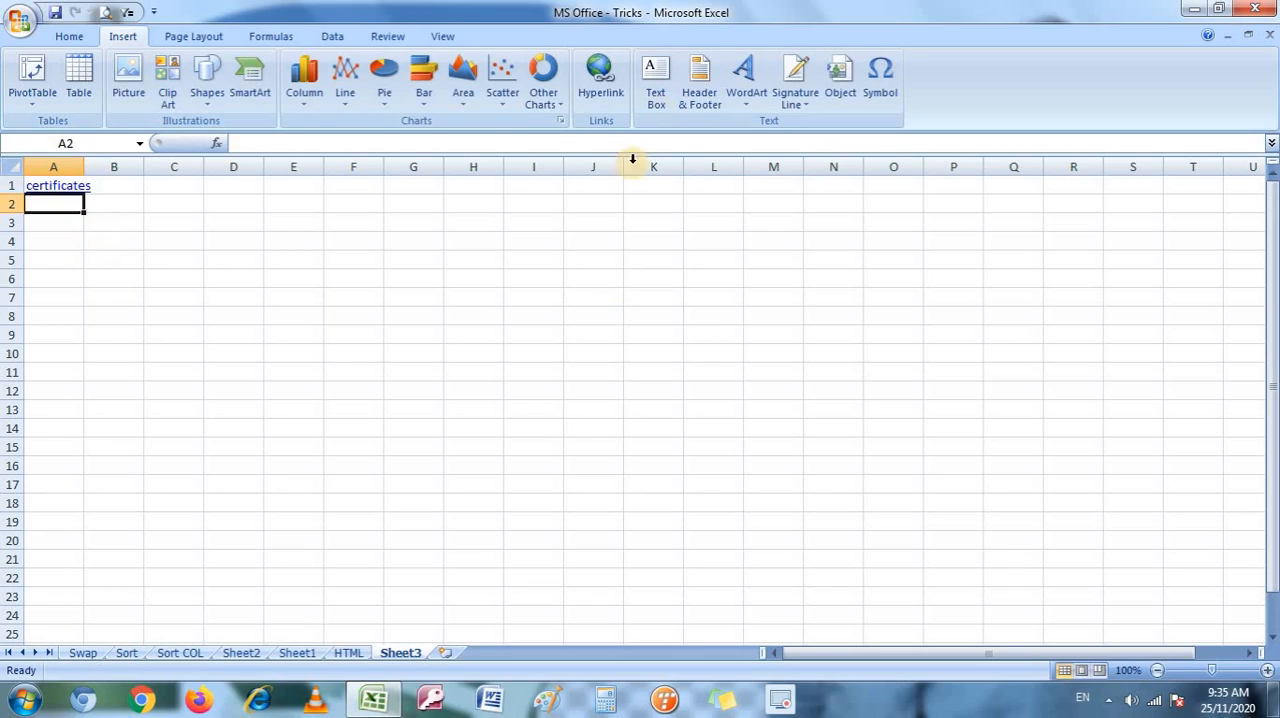
# Insert a hyperlink in cell A2 to the Google Chrome shortcut in the Desktop folder.
pyautogui.click(600, 78)
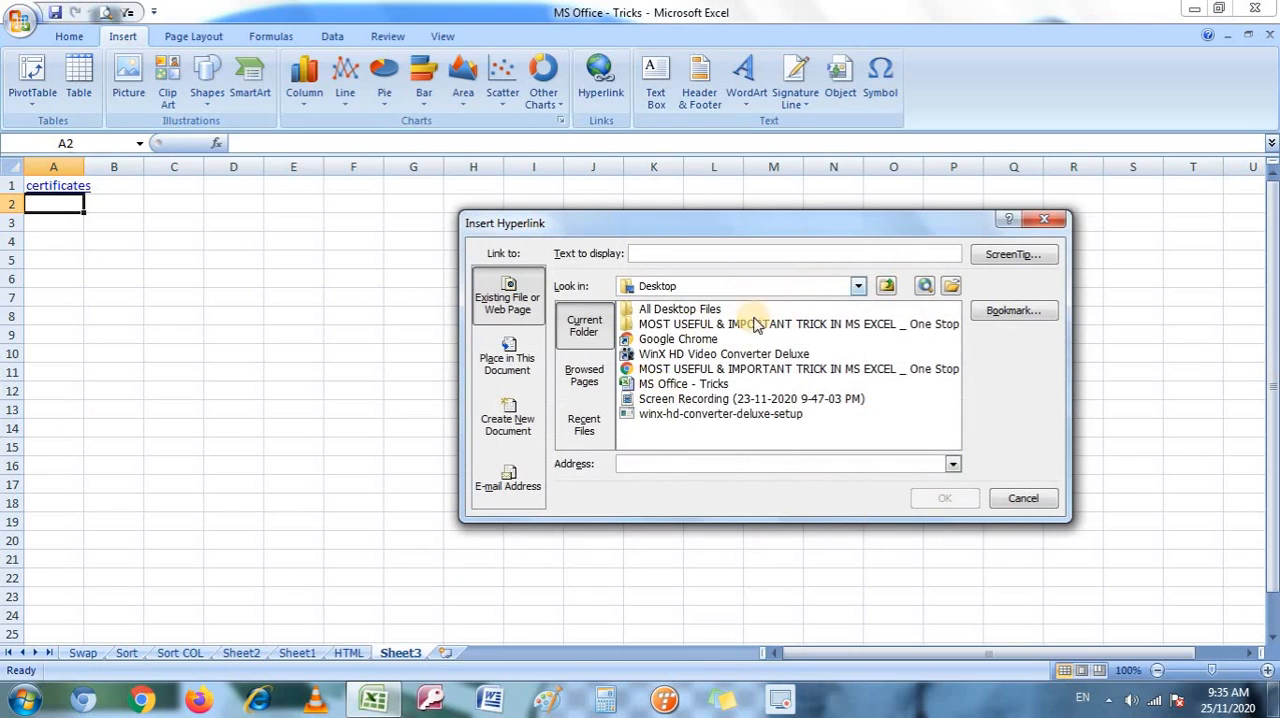
pyautogui.doubleClick(700, 339)
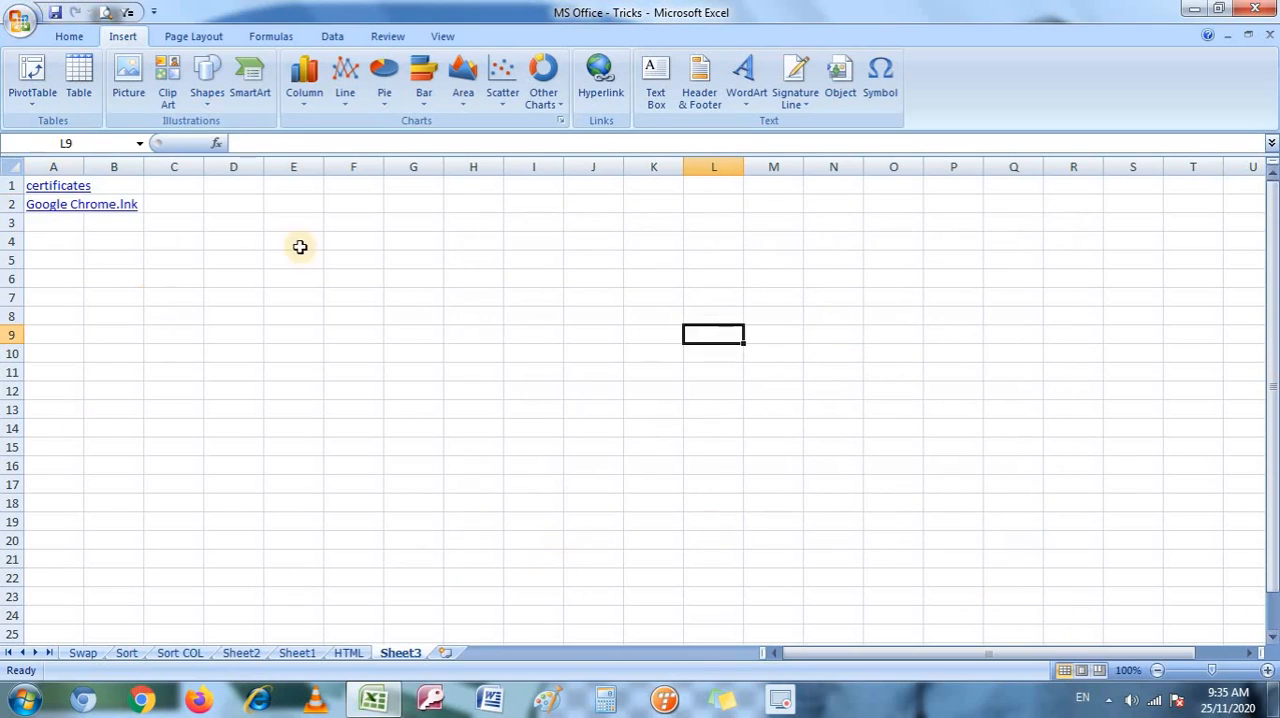
pyautogui.click(63, 225)
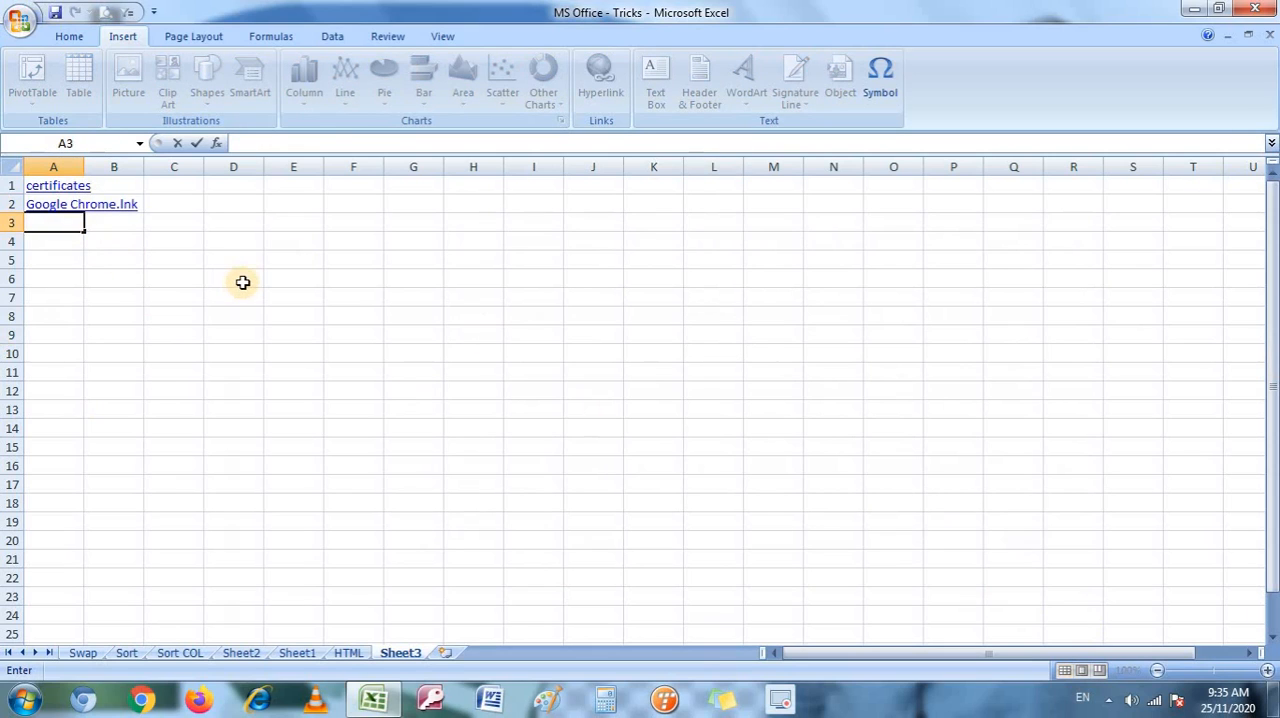
# Replace the displayed link text in cell A2 with "Chrome".
pyautogui.press('Up')
pyautogui.press('F2')
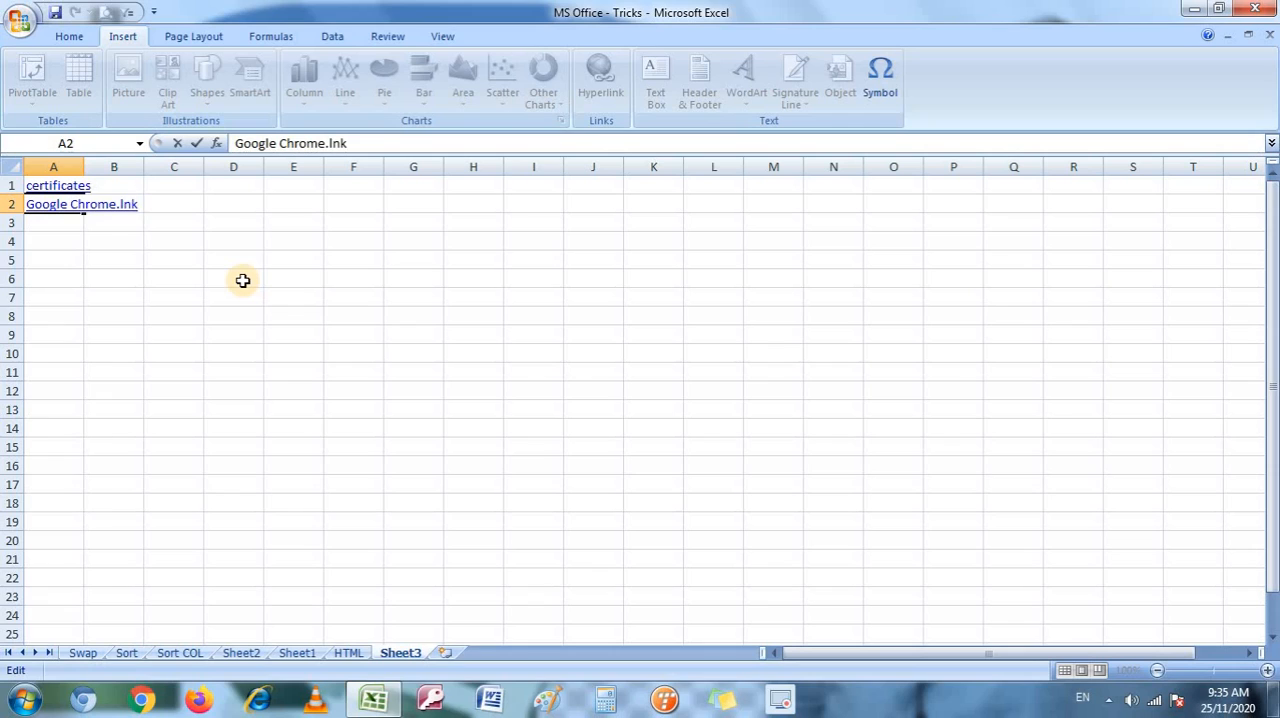
pyautogui.press('BackSpace')
pyautogui.press('BackSpace')
pyautogui.press('BackSpace')
pyautogui.press('BackSpace')
pyautogui.press('BackSpace')
pyautogui.press('BackSpace')
pyautogui.press('BackSpace')
pyautogui.press('BackSpace')
pyautogui.press('BackSpace')
pyautogui.press('BackSpace')
pyautogui.press('BackSpace')
pyautogui.press('BackSpace')
pyautogui.press('BackSpace')
pyautogui.press('BackSpace')
pyautogui.press('BackSpace')
pyautogui.press('BackSpace')
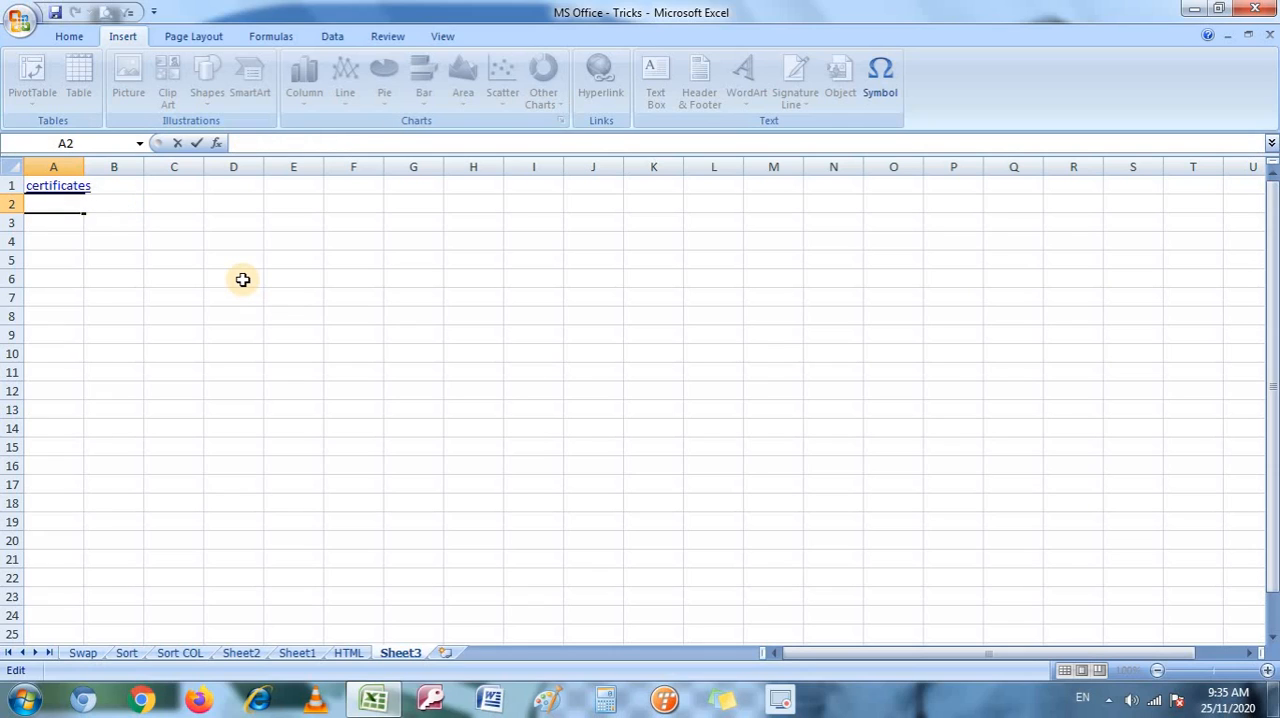
pyautogui.write('Chrome')
pyautogui.press('Return')
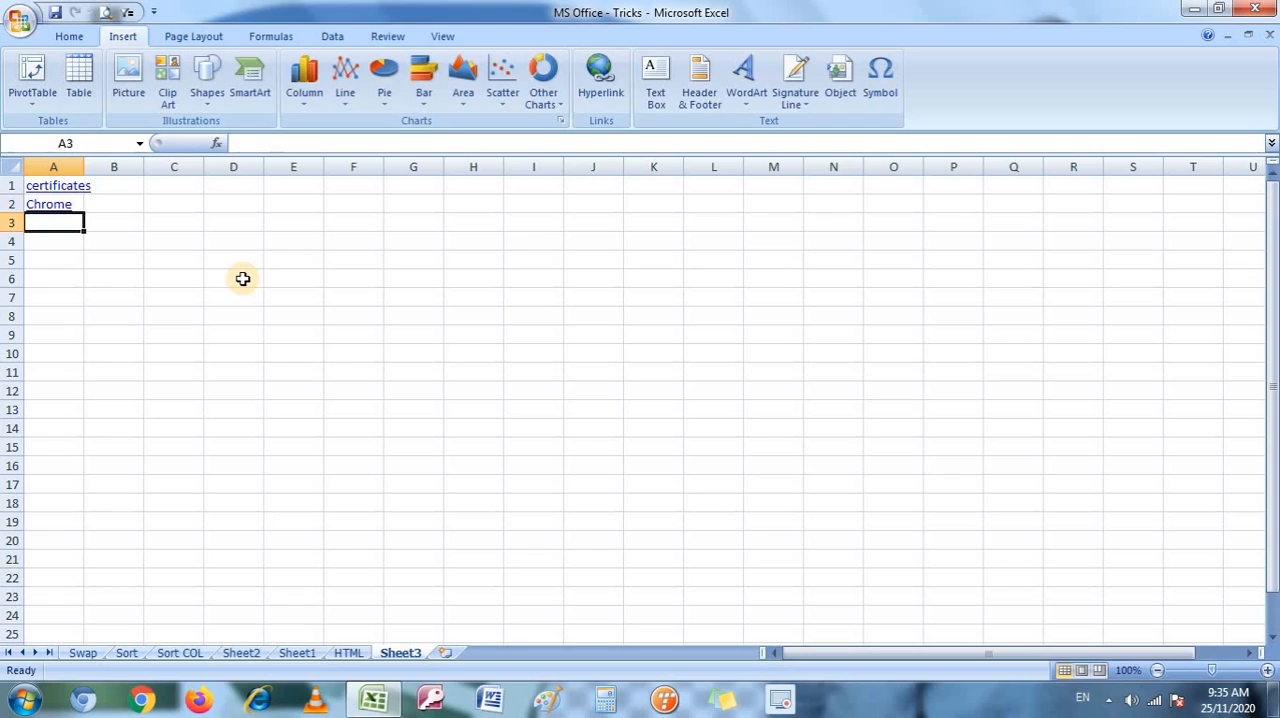
# Test the links in cells A2 and A1 by opening each target, allowing the Chrome shortcut, and closing both opened windows.
pyautogui.click(48, 204)
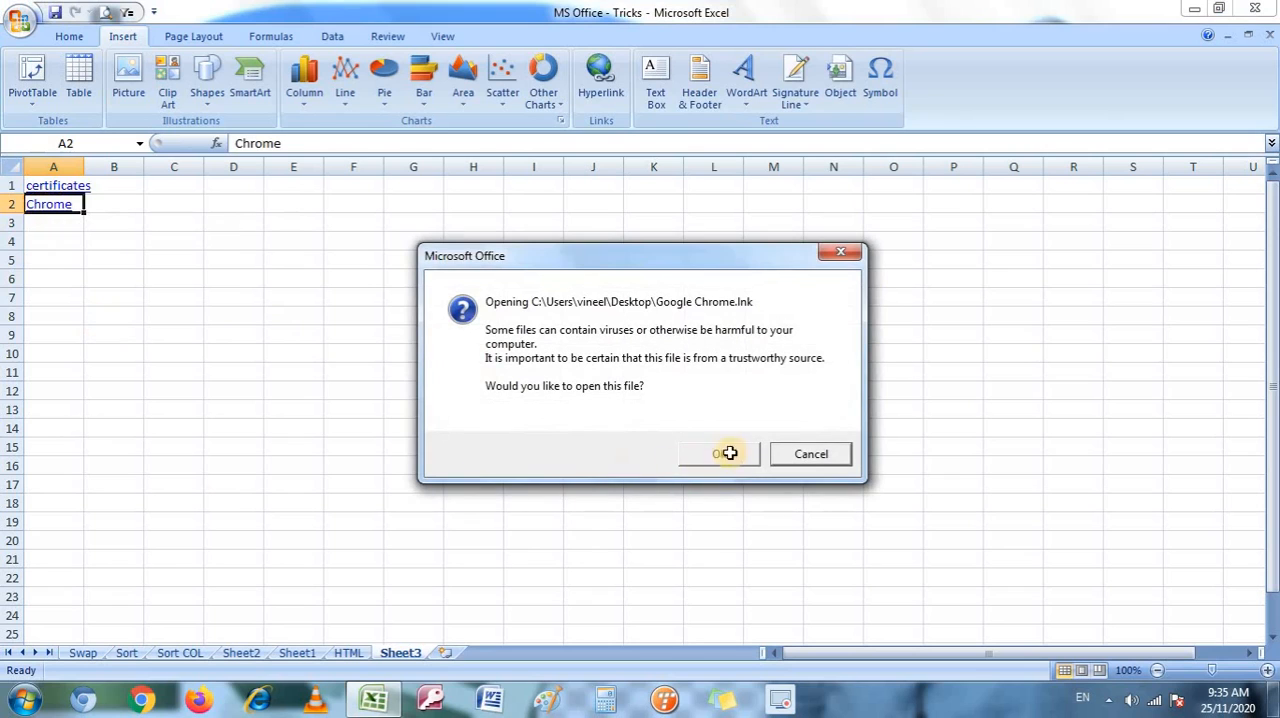
pyautogui.click(728, 448)
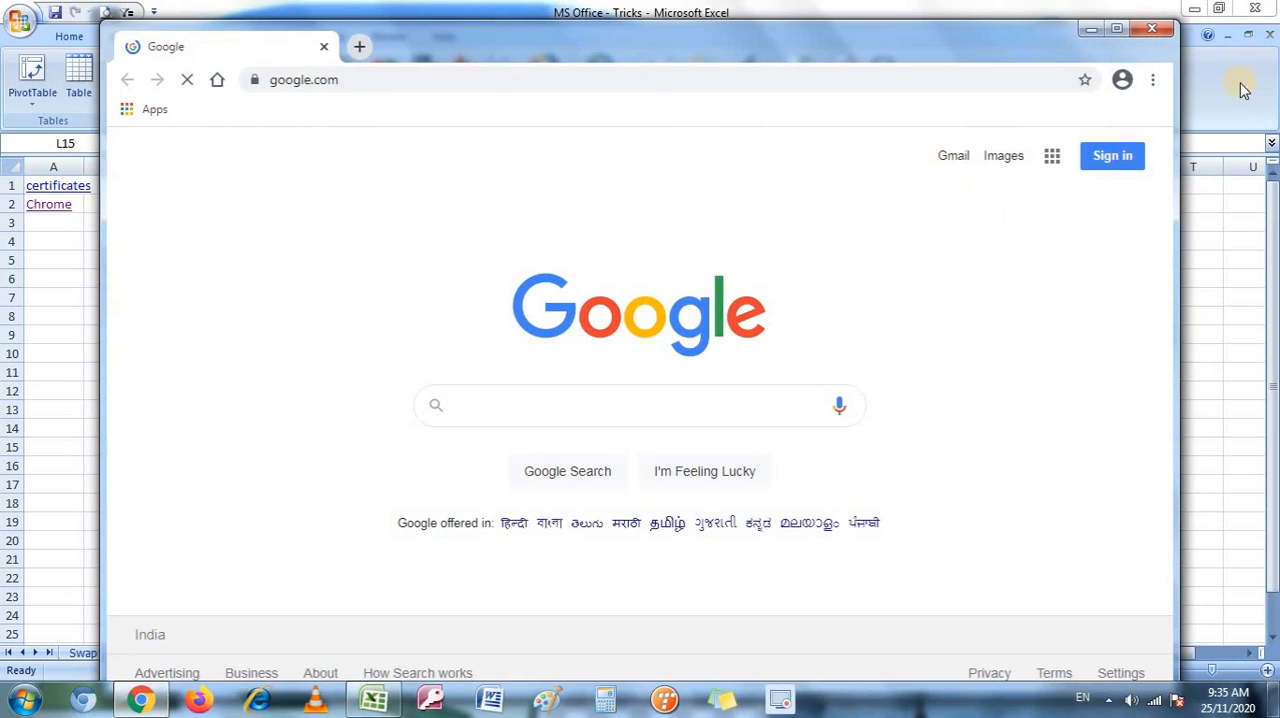
pyautogui.click(1163, 37)
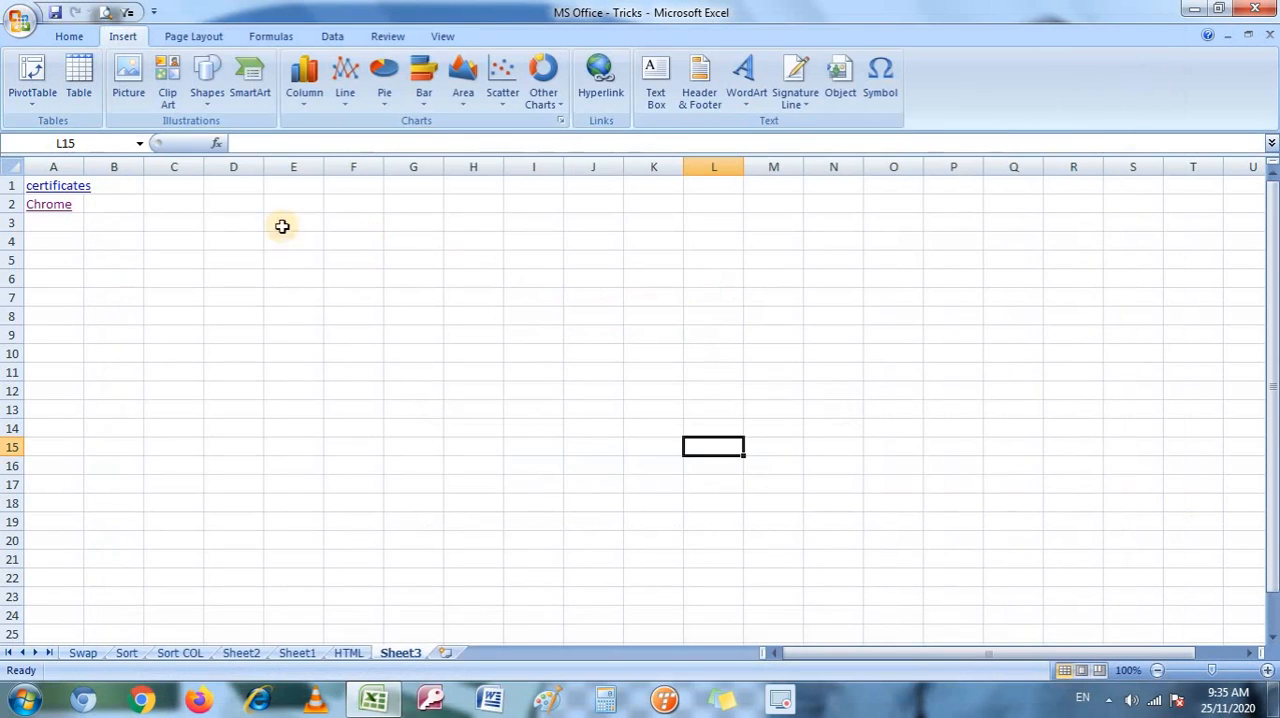
pyautogui.click(38, 190)
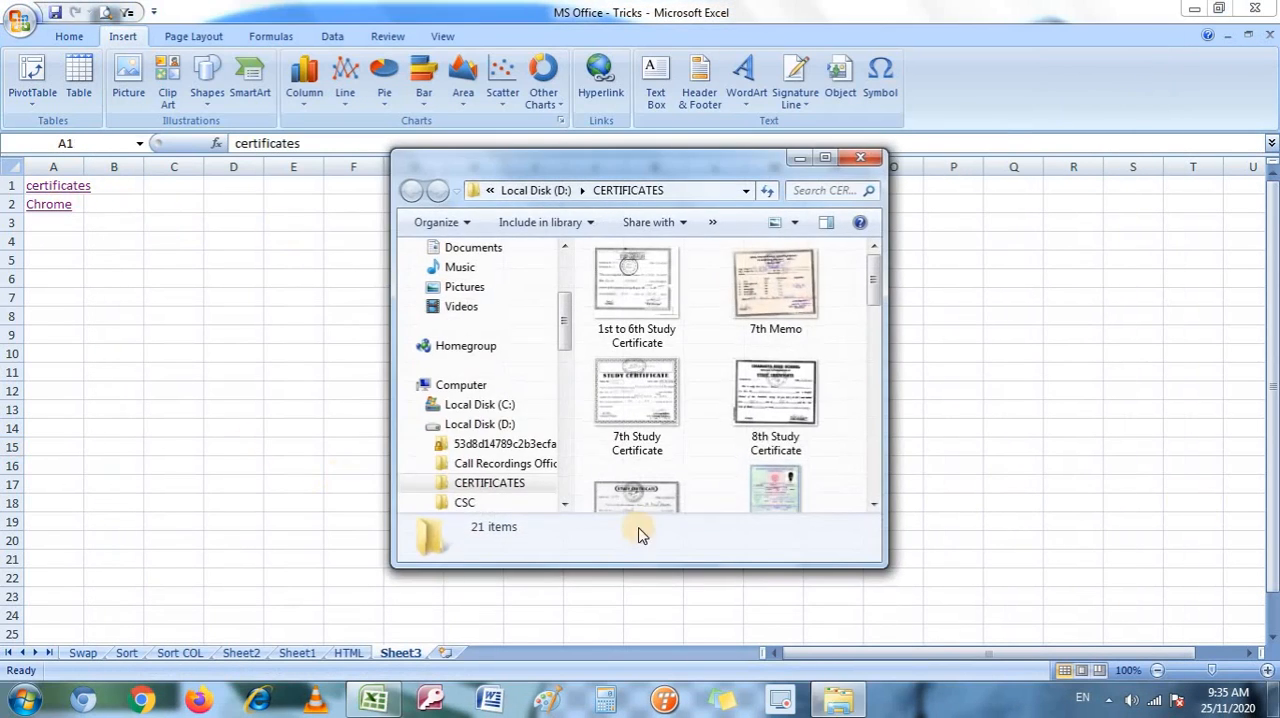
pyautogui.click(860, 160)
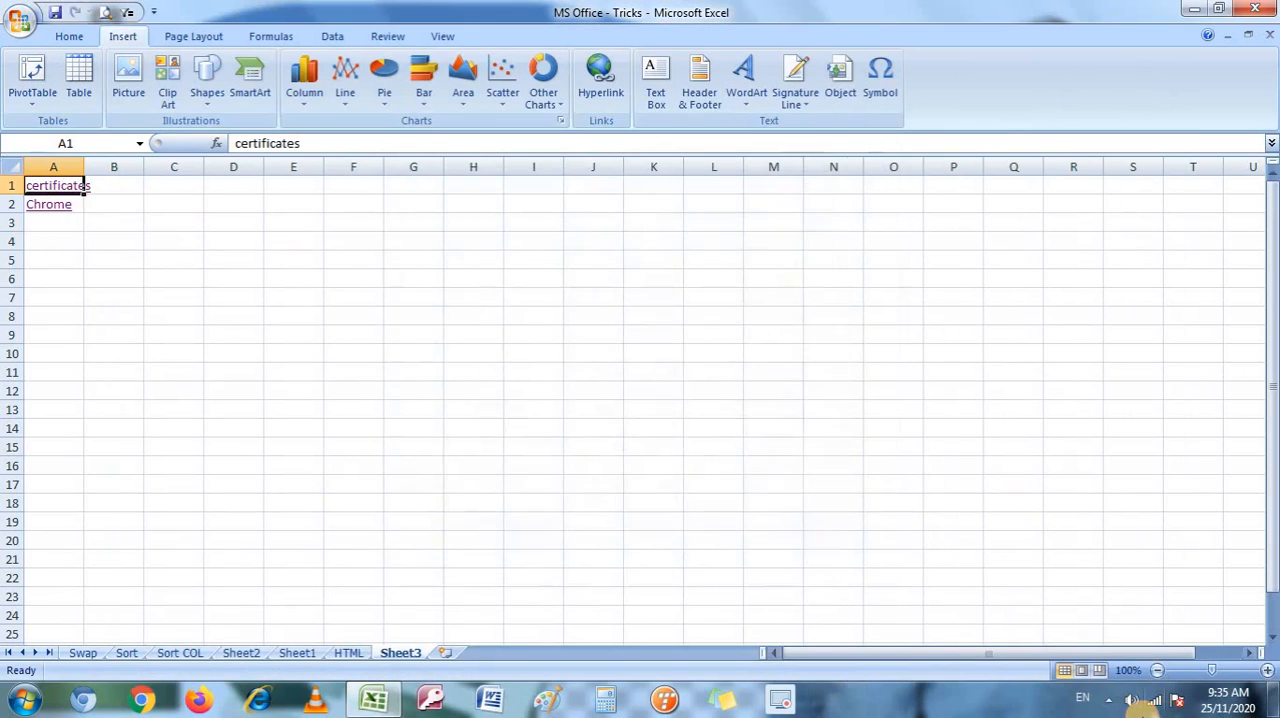